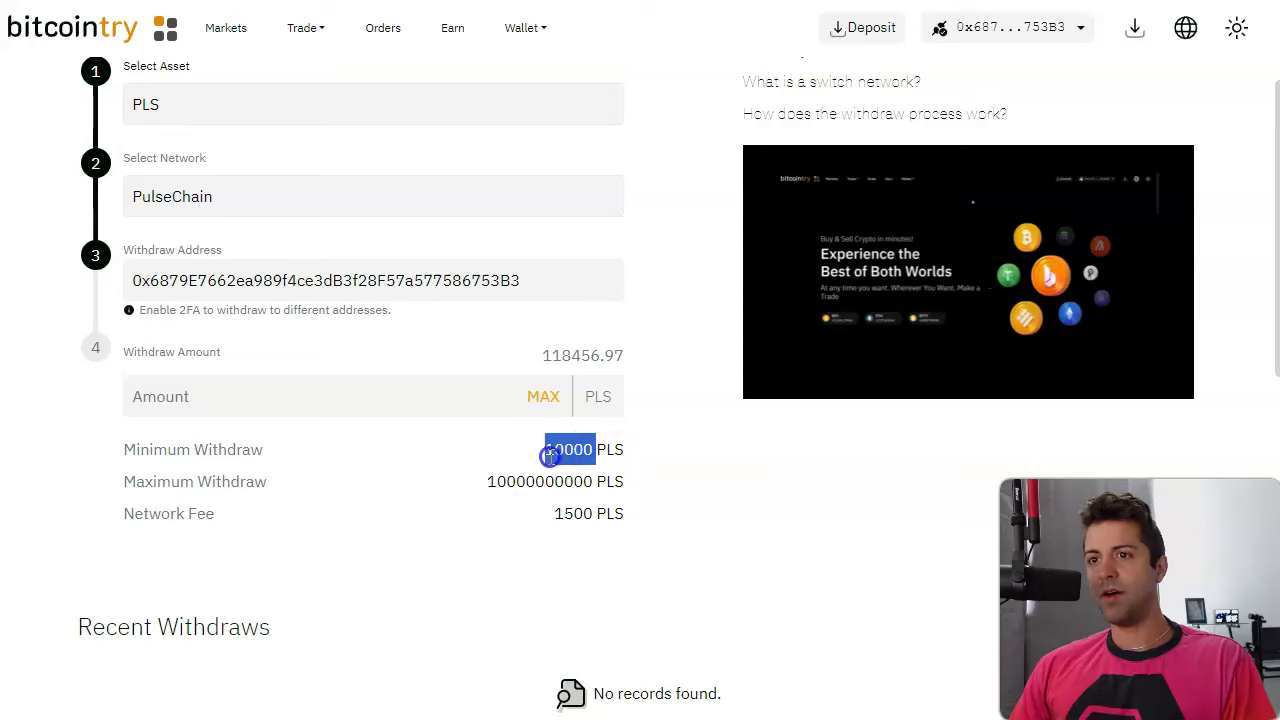
Enter 10000 PLS as the Bitcointry withdrawal amount.
mouse_move(591, 483)
left_mouse_down()
mouse_move(535, 458)
mouse_move(508, 474)
mouse_move(588, 490)
left_mouse_up()
left_click(589, 488)
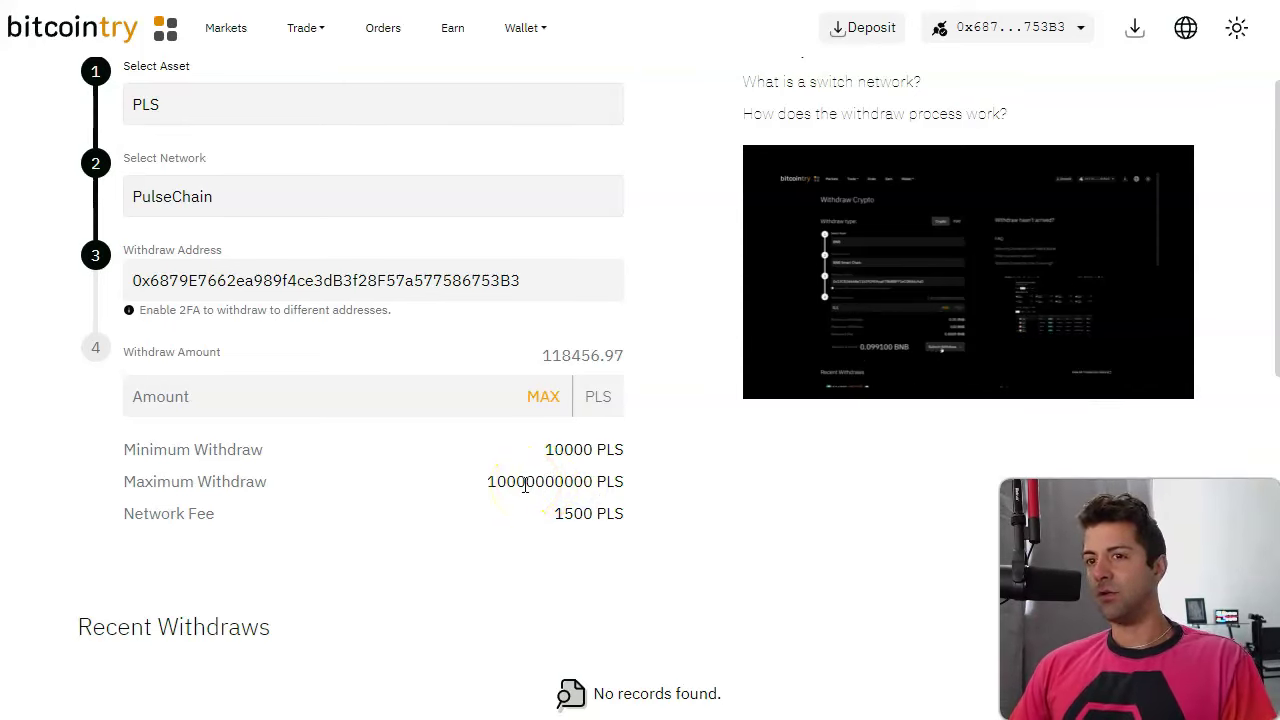
left_click(491, 396)
type("10000")
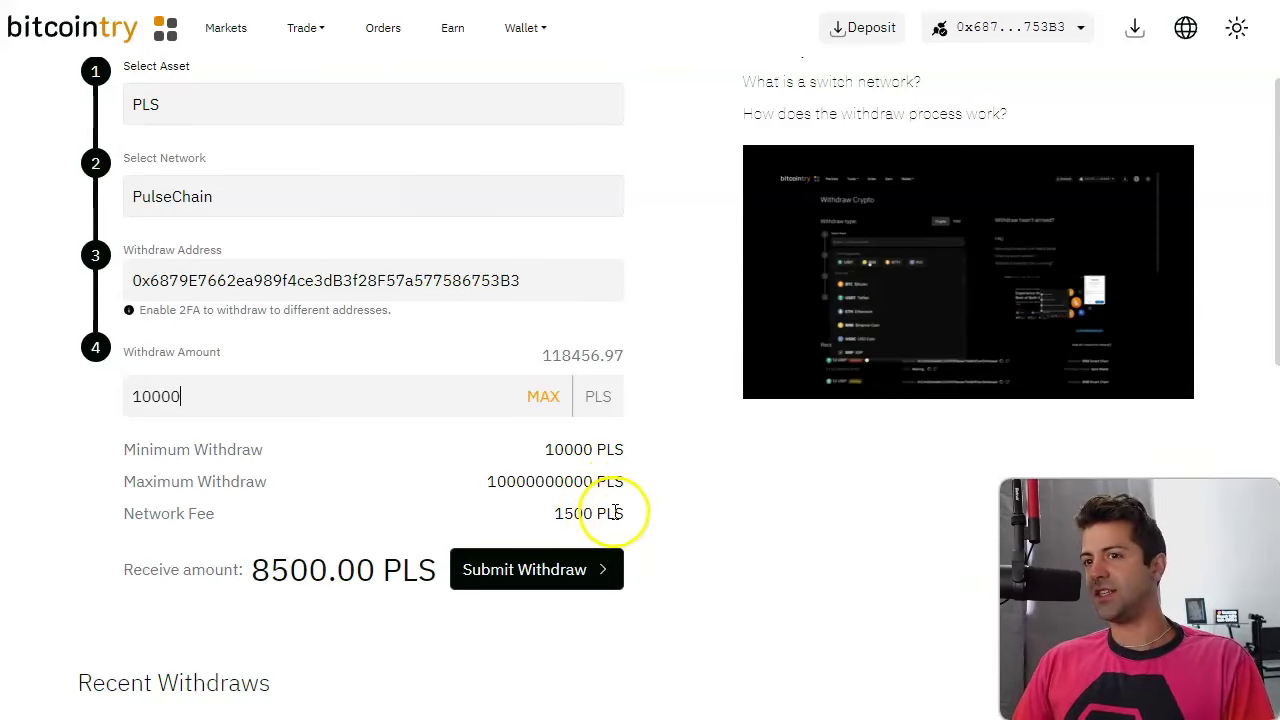
scroll(517, 580, "down", 2)
scroll(574, 560, "up", 2)
Submit the 10000 PLS withdrawal, sign it in the wallet, and dismiss the Awaiting Approval notice.
left_click(540, 571)
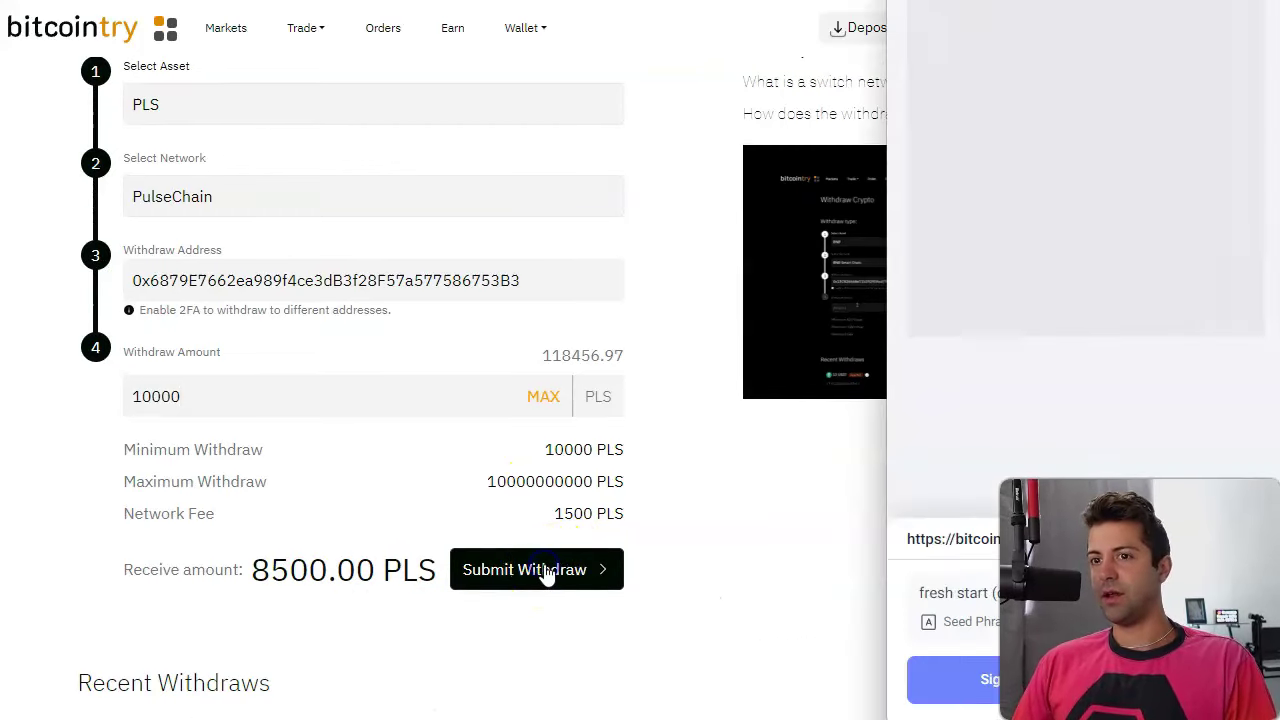
left_click(968, 706)
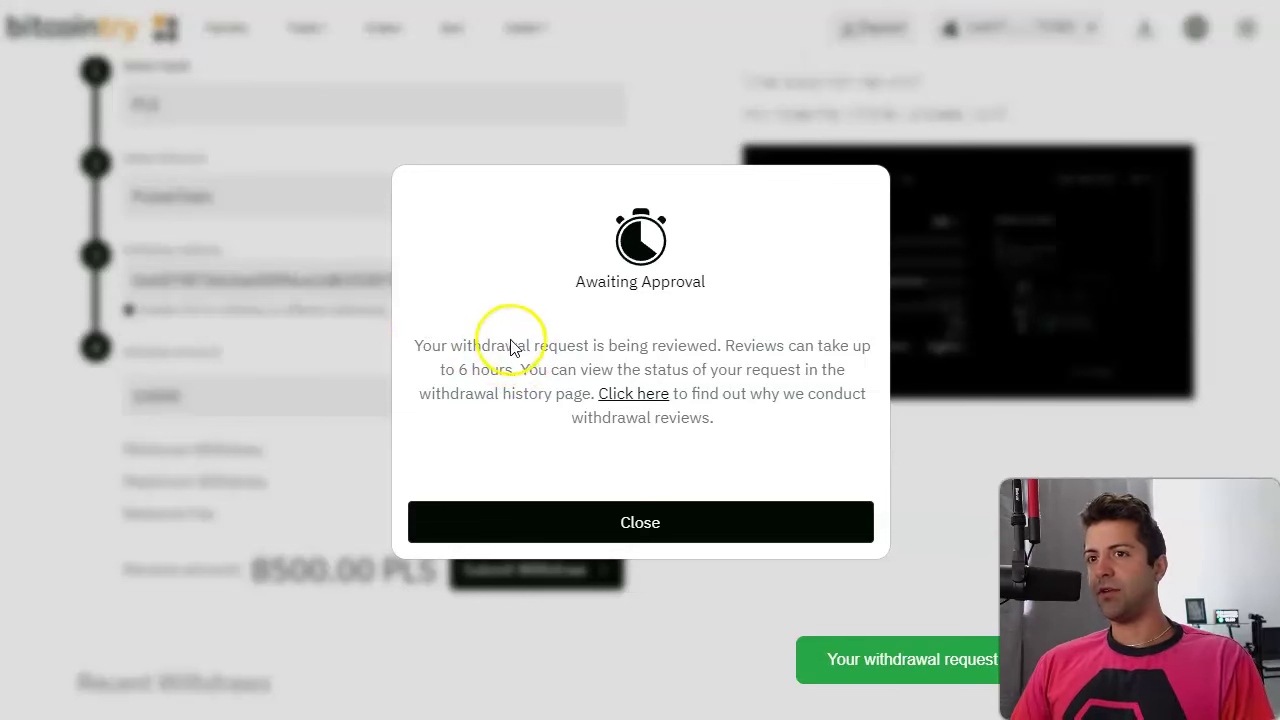
left_click(700, 534)
scroll(700, 536, "down", 8)
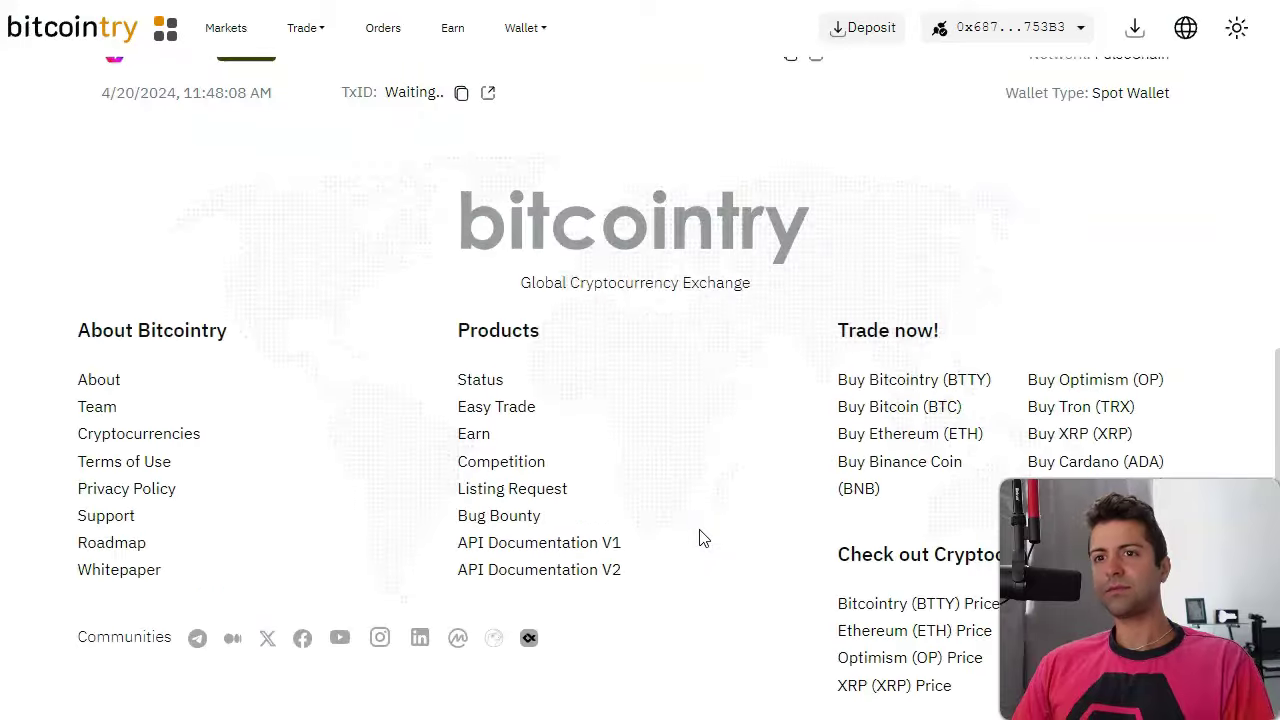
Open the Kanga wallet, showing about 116997.66 PLS, 0.79 USDC and 0.00006 USDT.
scroll(705, 532, "up", 4)
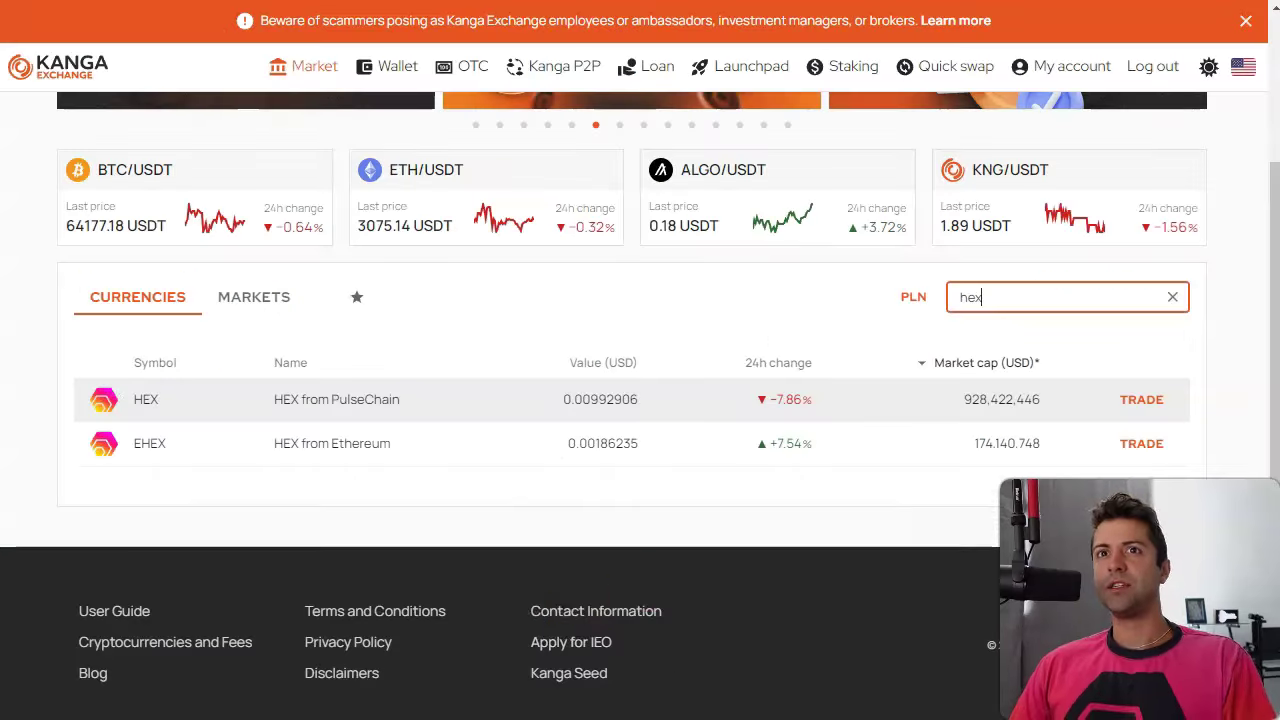
scroll(343, 200, "up", 3)
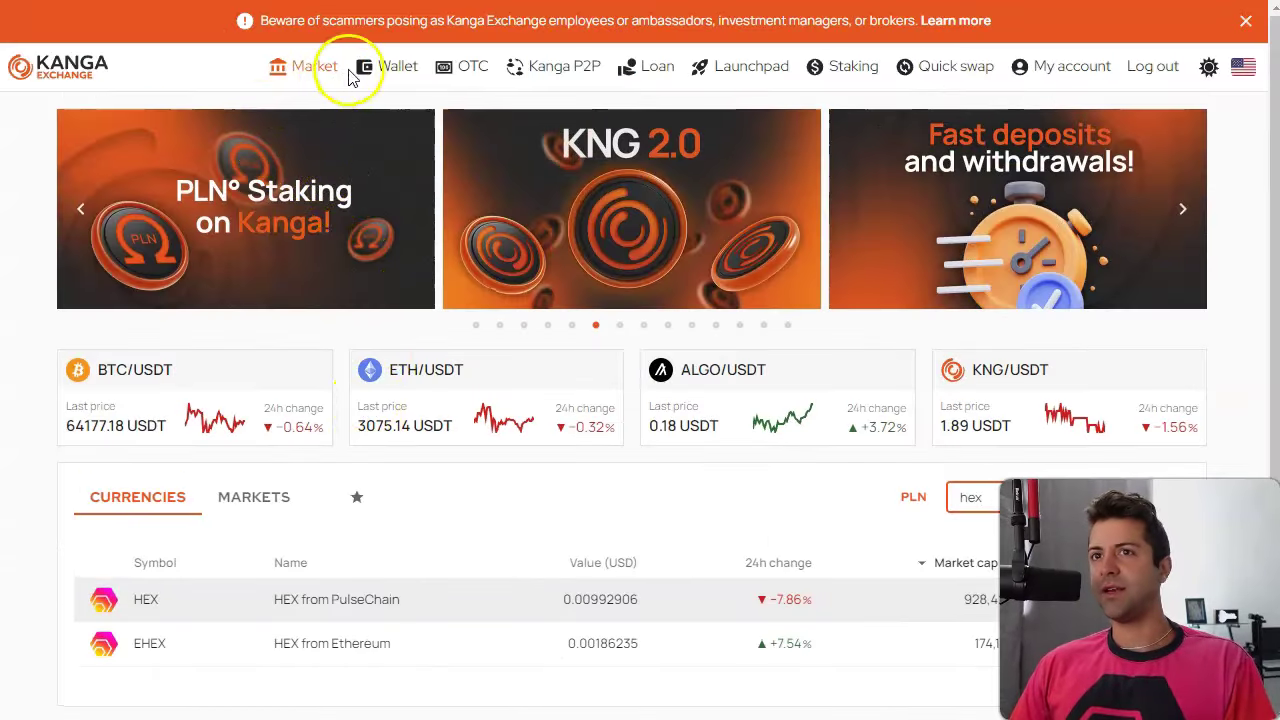
left_click(383, 70)
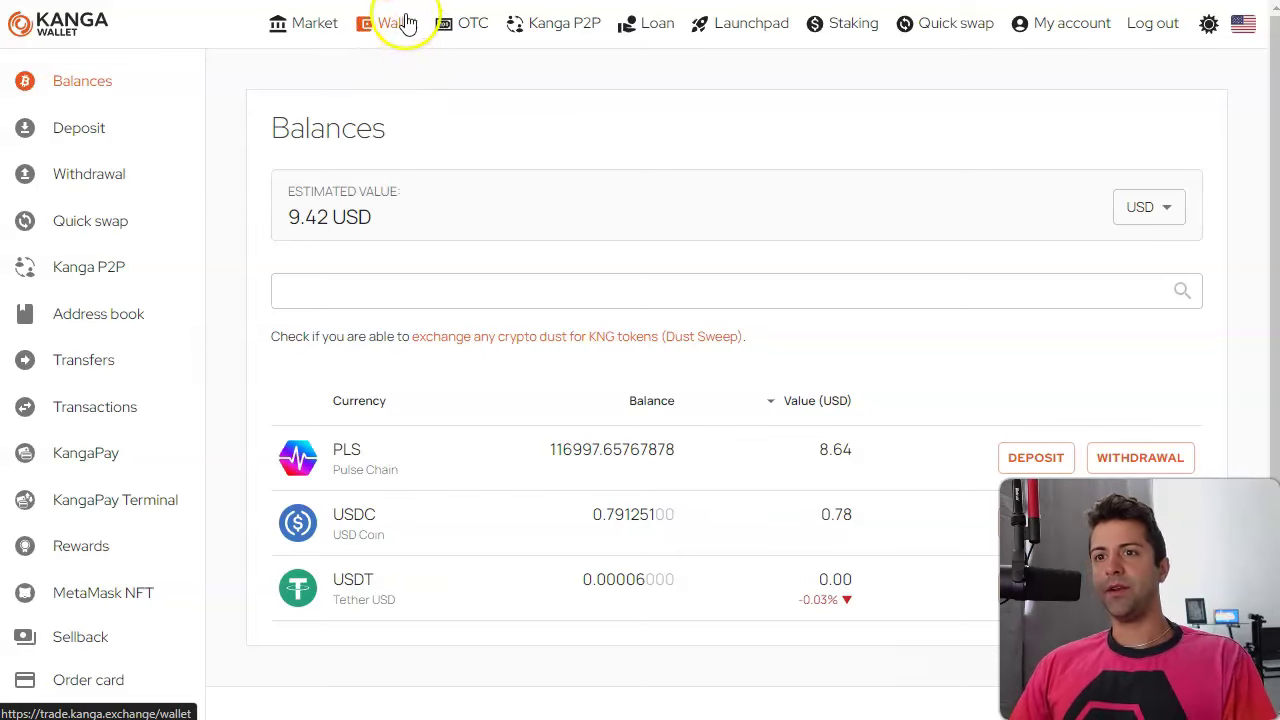
left_click(100, 131)
Choose USDC - USD Coin on the Arbitrum network as the deposit currency.
left_click(645, 190)
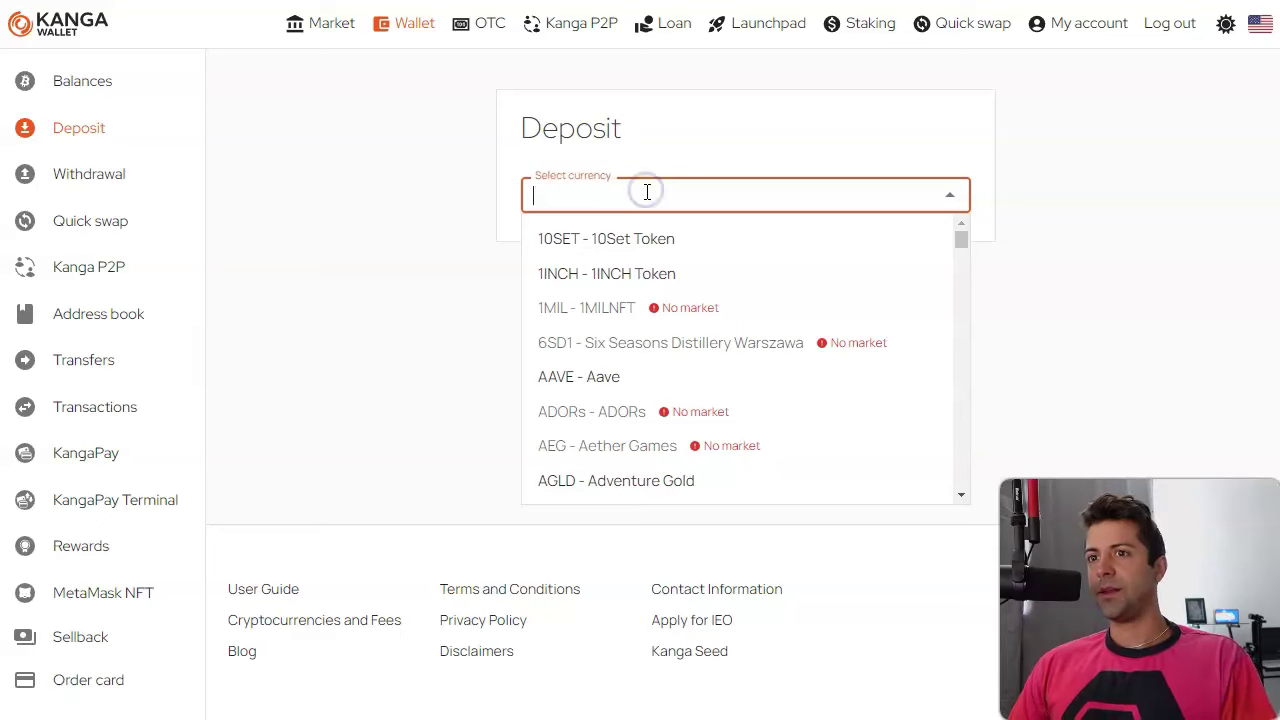
type("usdc")
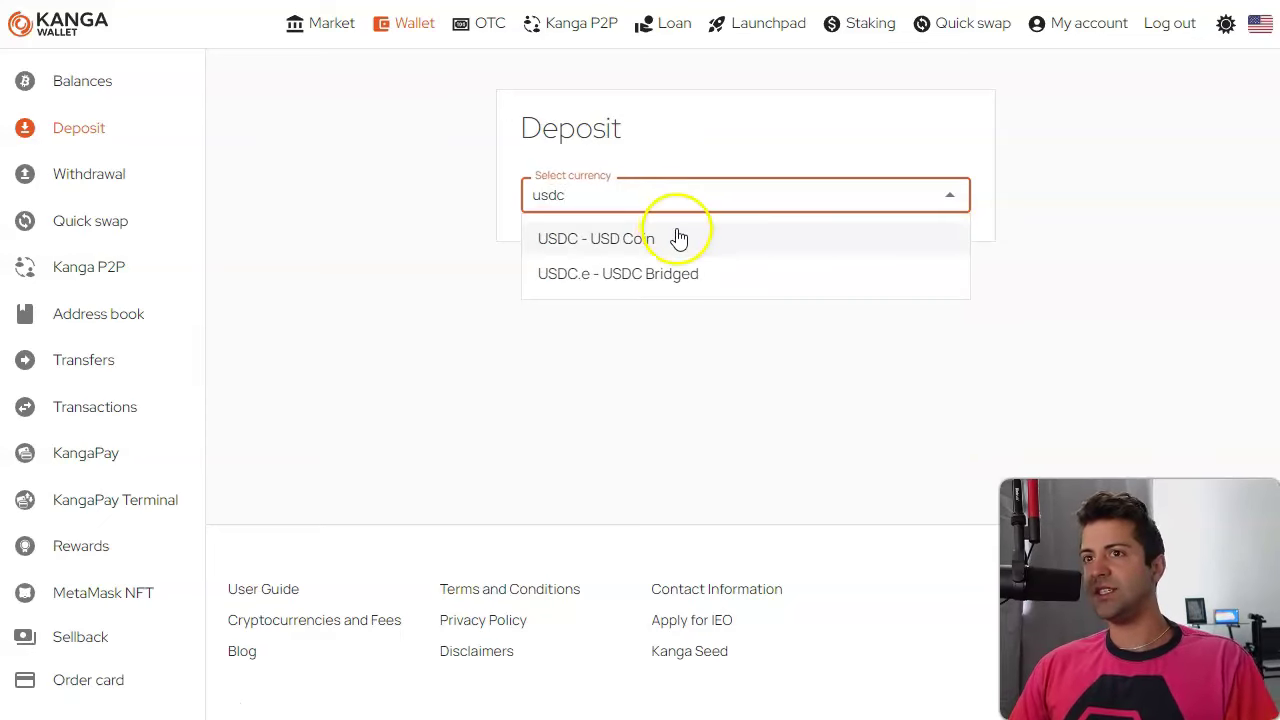
left_click(675, 244)
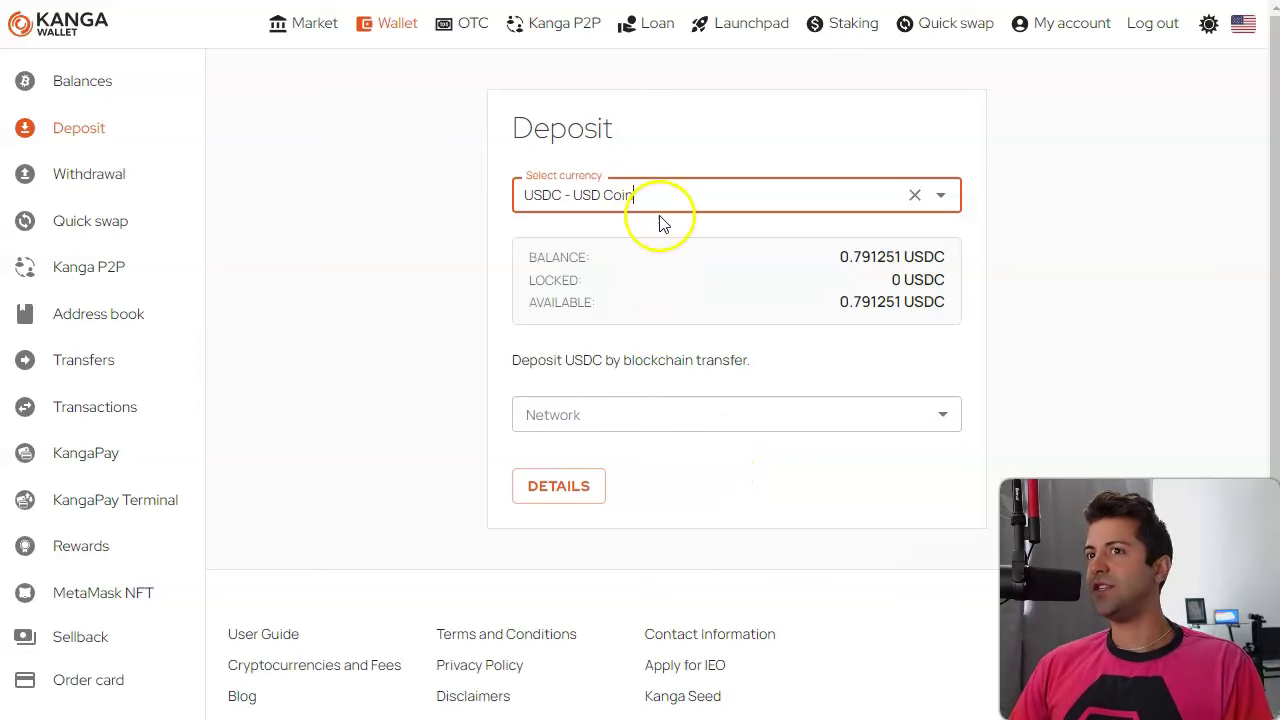
left_click(690, 420)
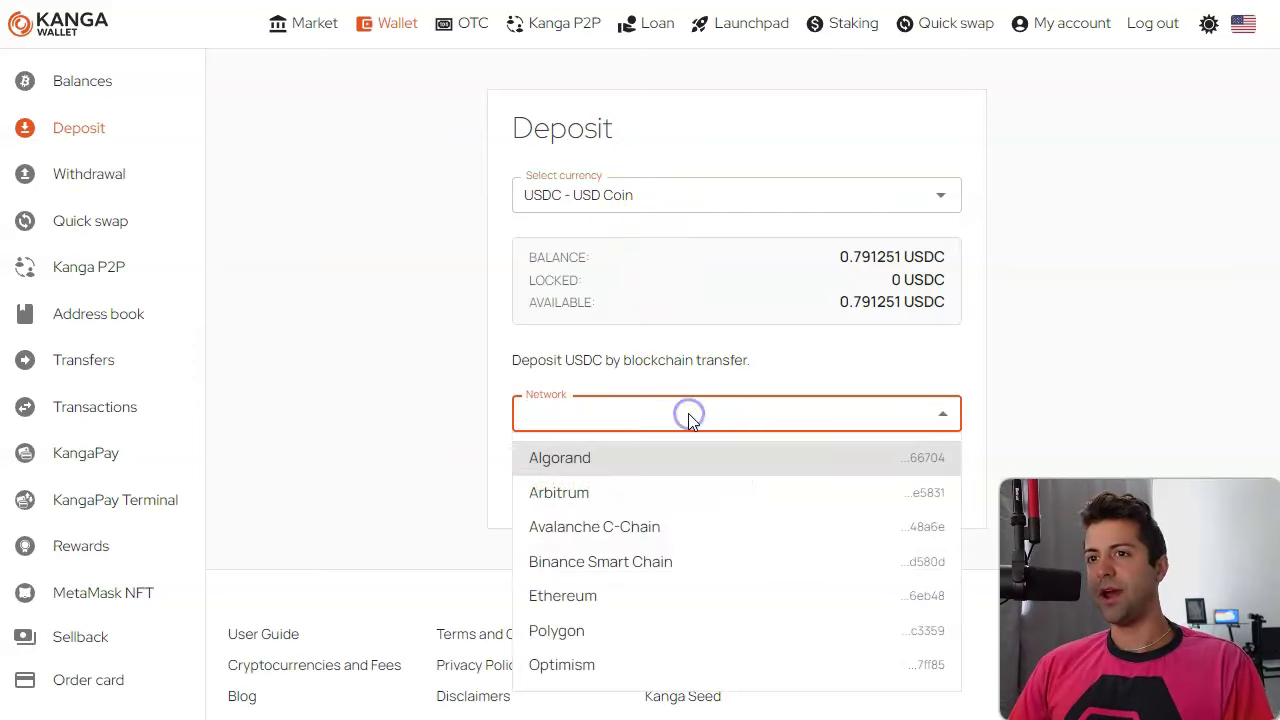
left_click(675, 493)
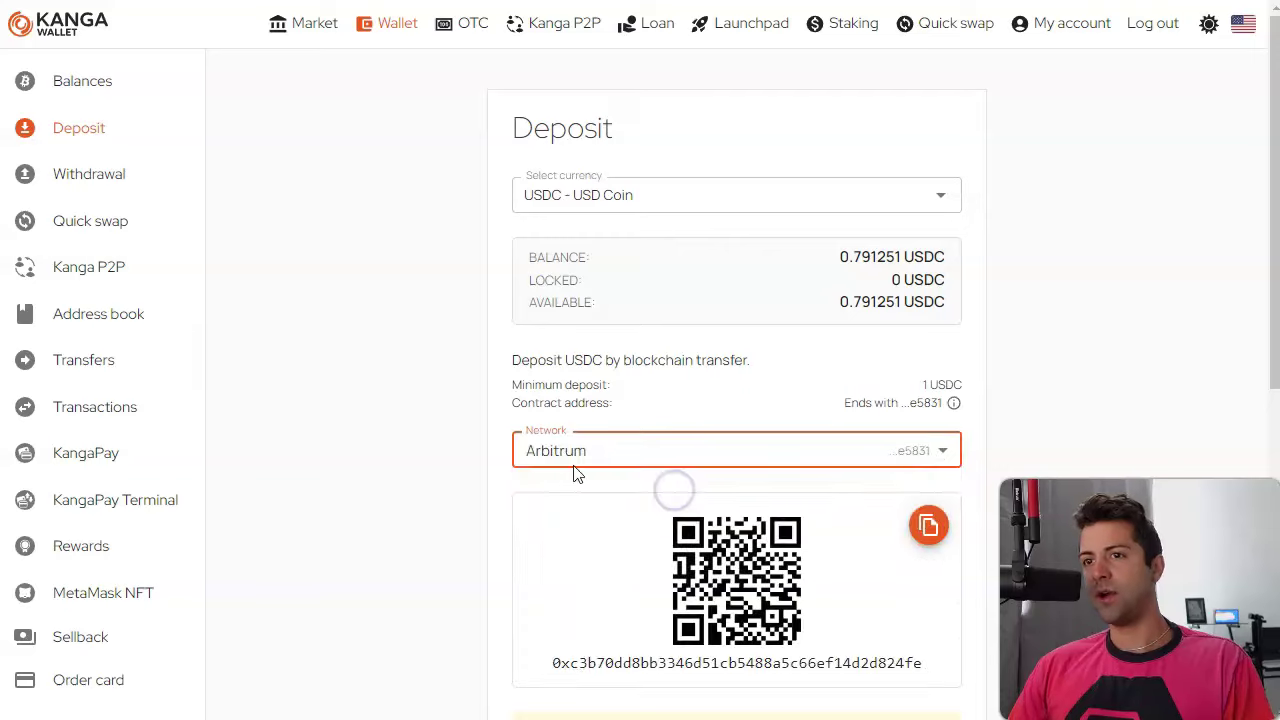
Select the full USDC Arbitrum deposit address for copying.
scroll(414, 380, "down", 3)
scroll(371, 371, "up", 3)
scroll(393, 362, "down", 1)
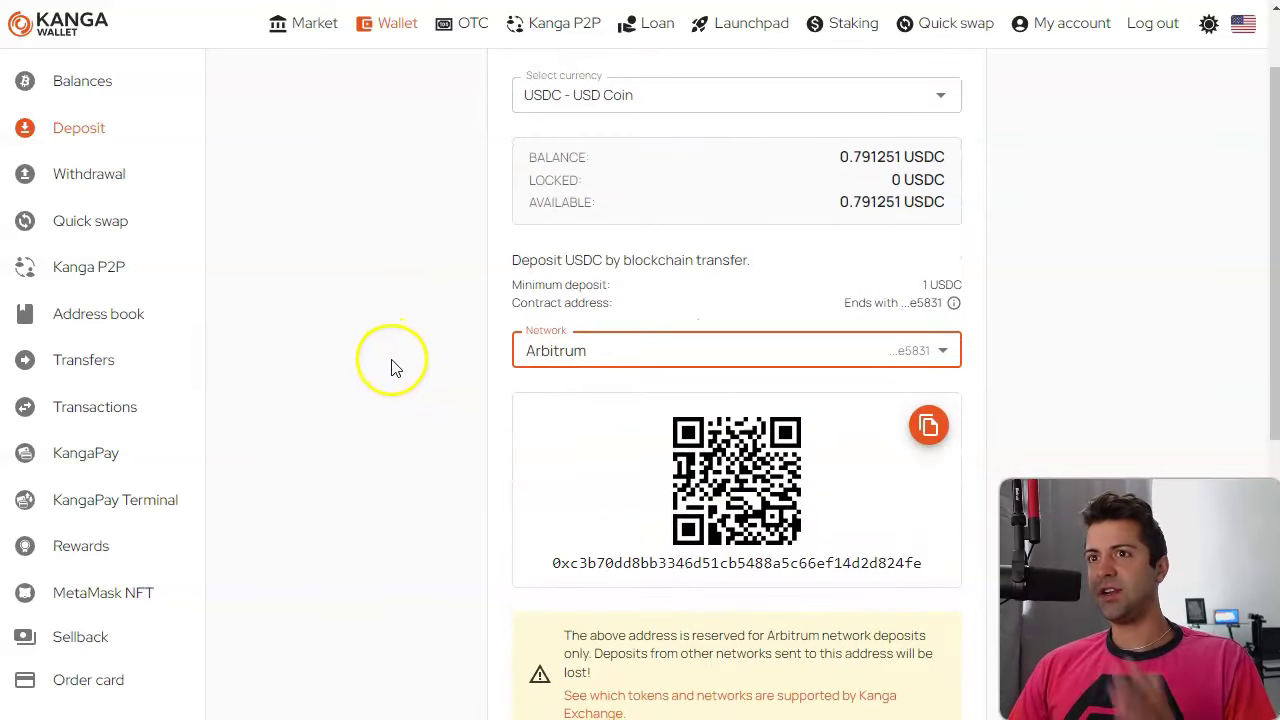
scroll(590, 505, "down", 1)
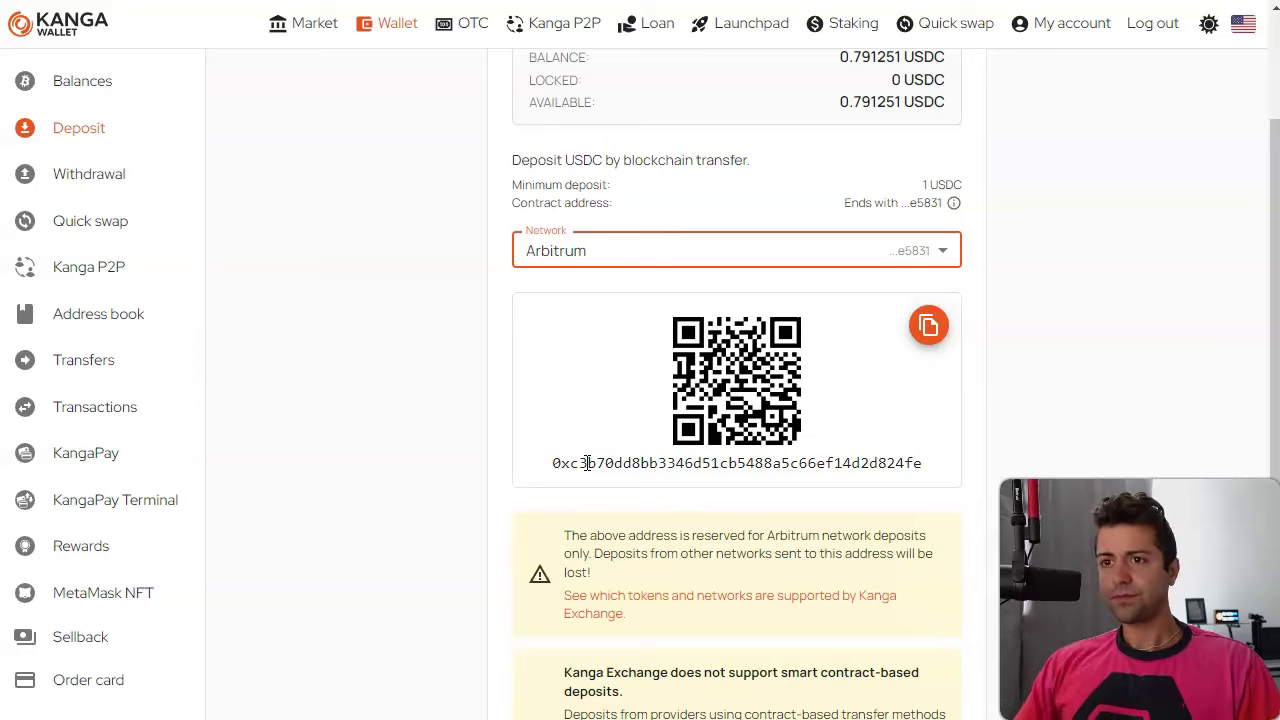
double_click(651, 460)
key("ctrl+c")
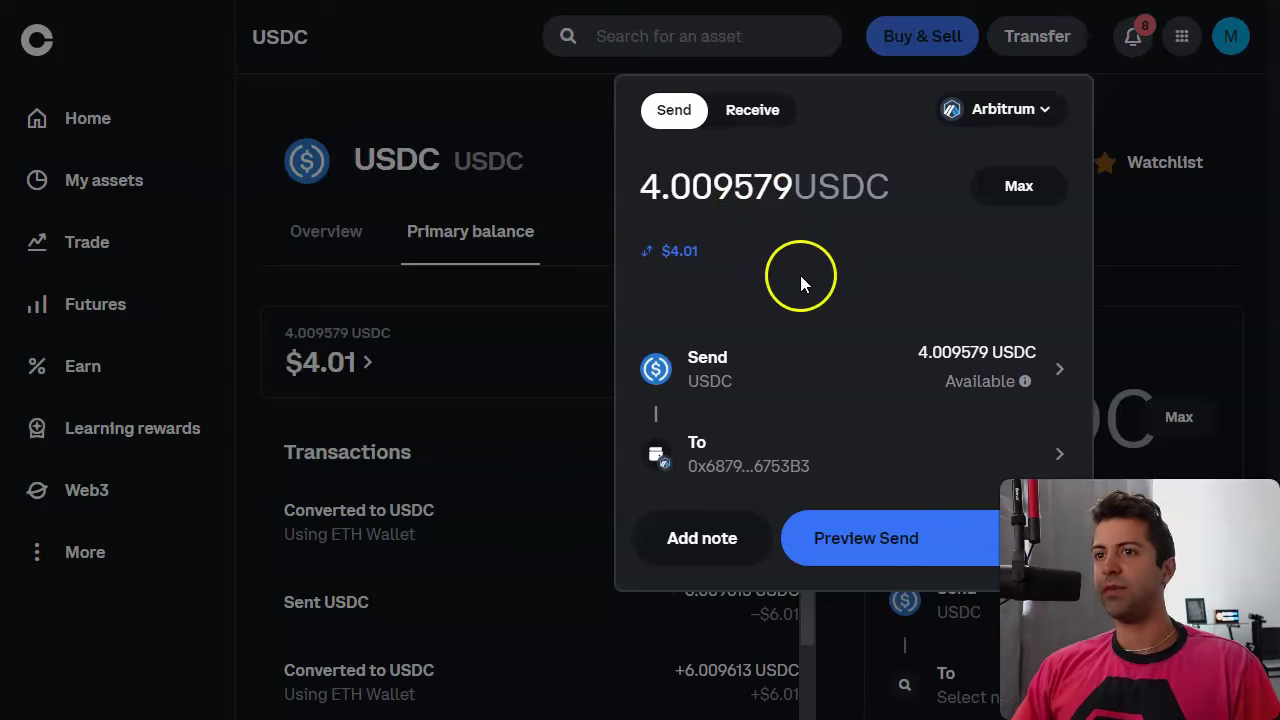
In Coinbase, start a new send of the maximum 4.009579 USDC over Arbitrum.
left_click(849, 81)
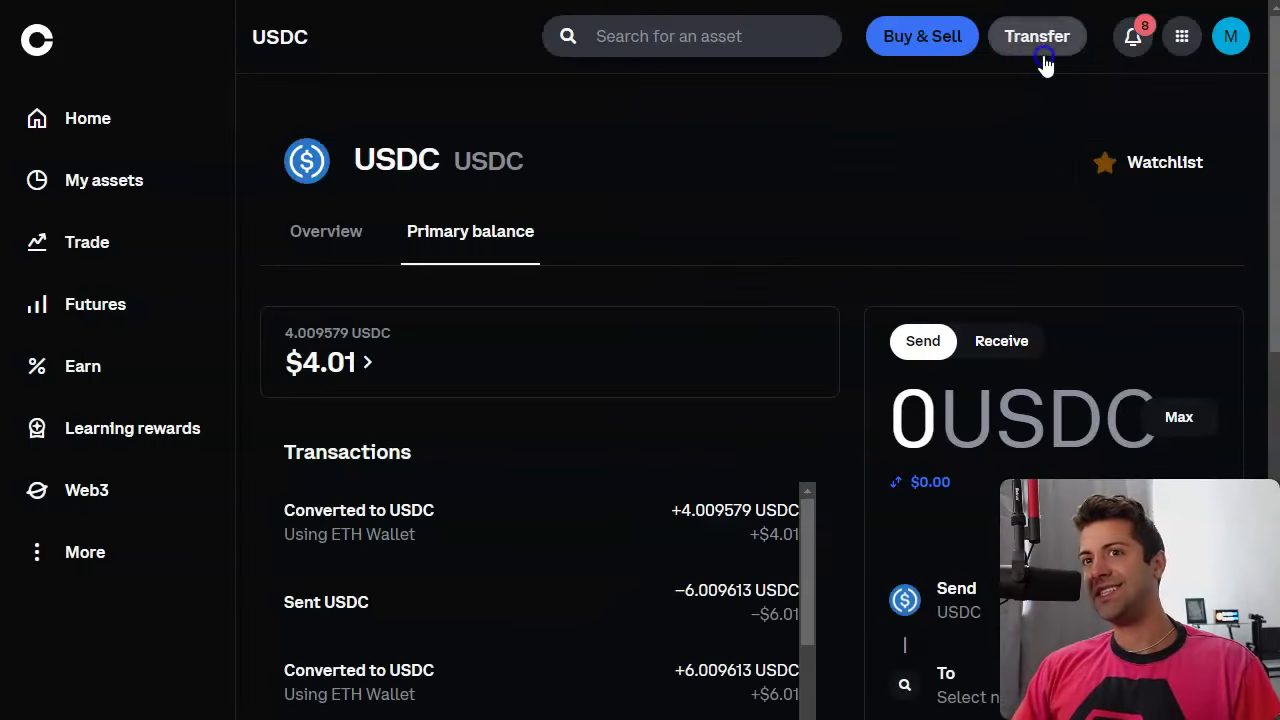
left_click(1039, 44)
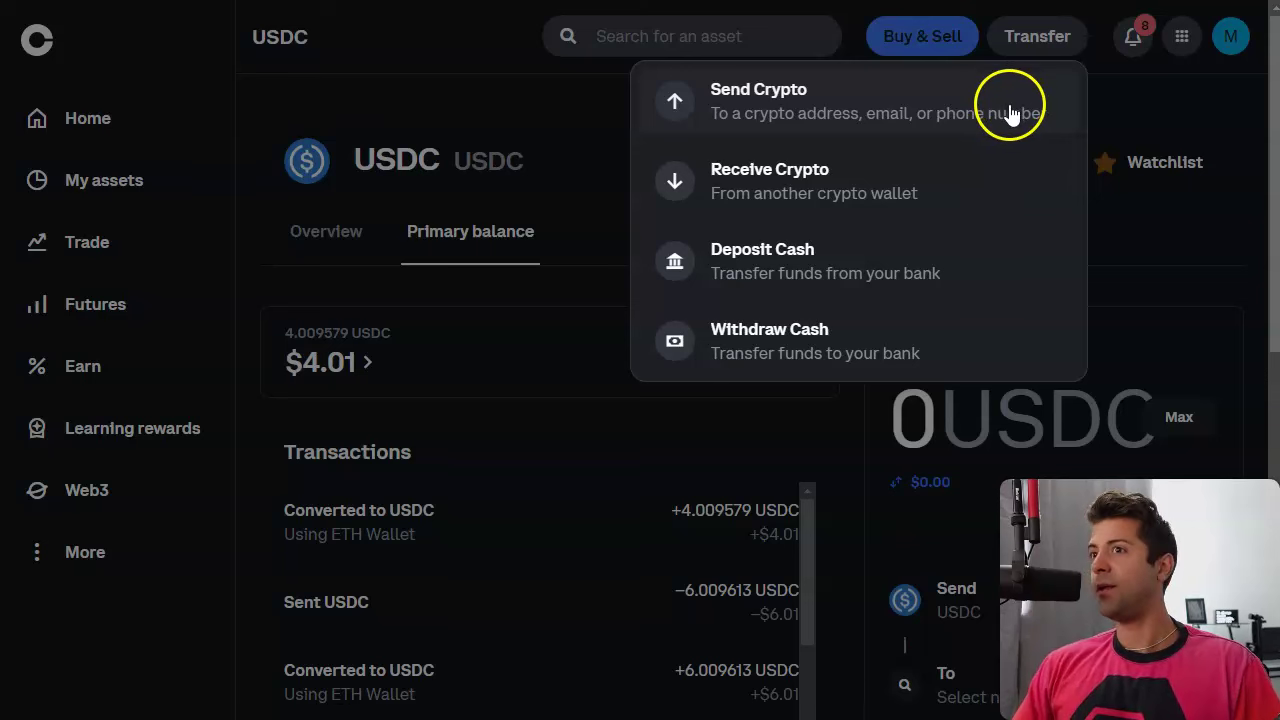
left_click(1073, 150)
left_click(1042, 40)
left_click(963, 109)
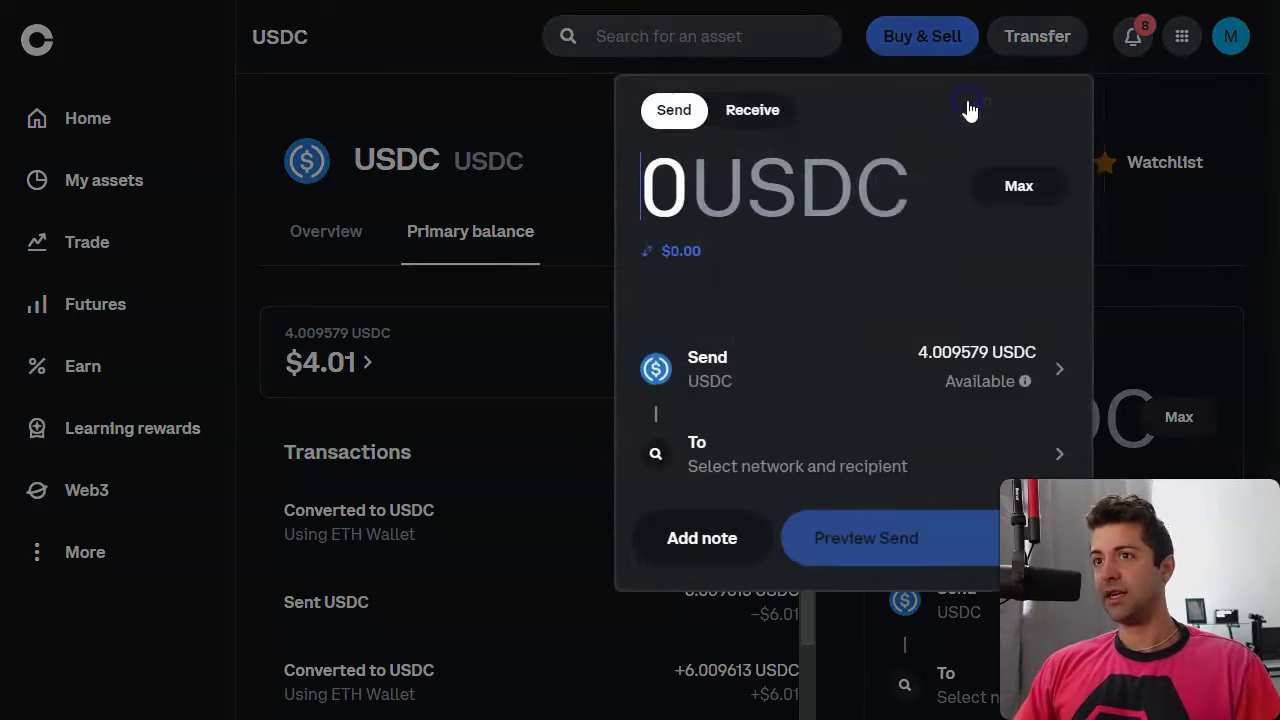
left_click(1048, 192)
left_click(837, 457)
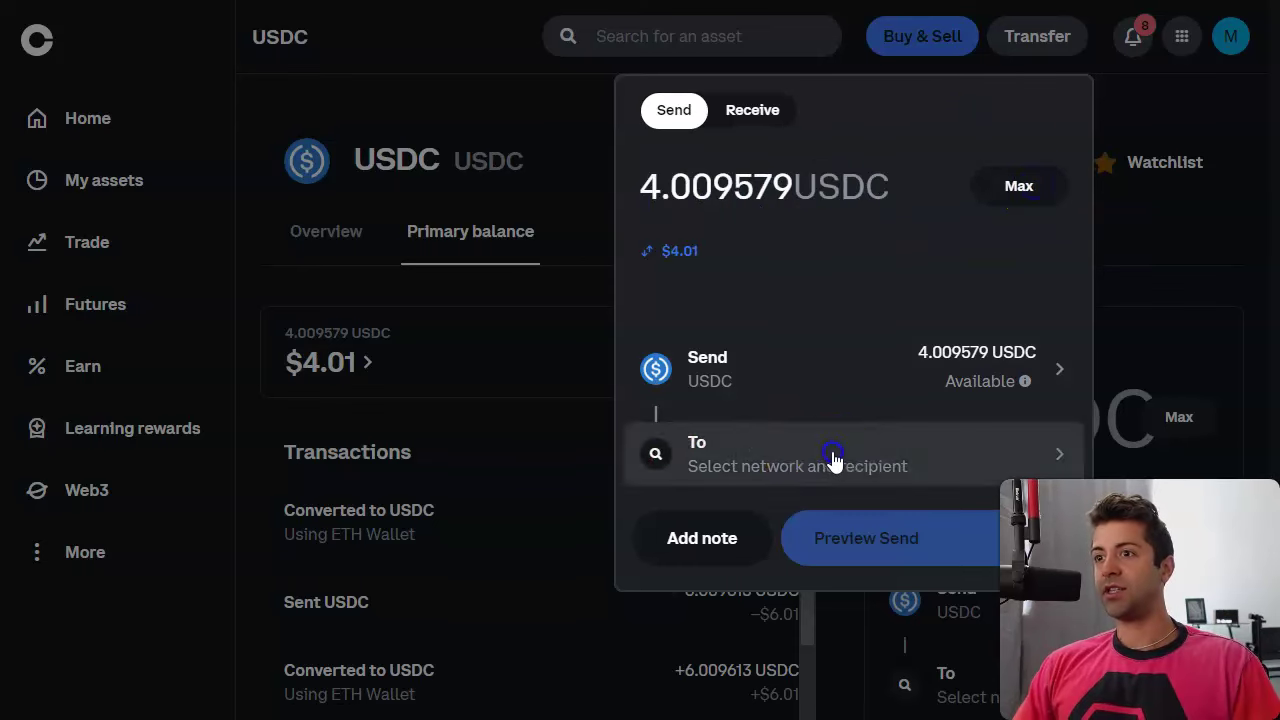
scroll(786, 362, "down", 2)
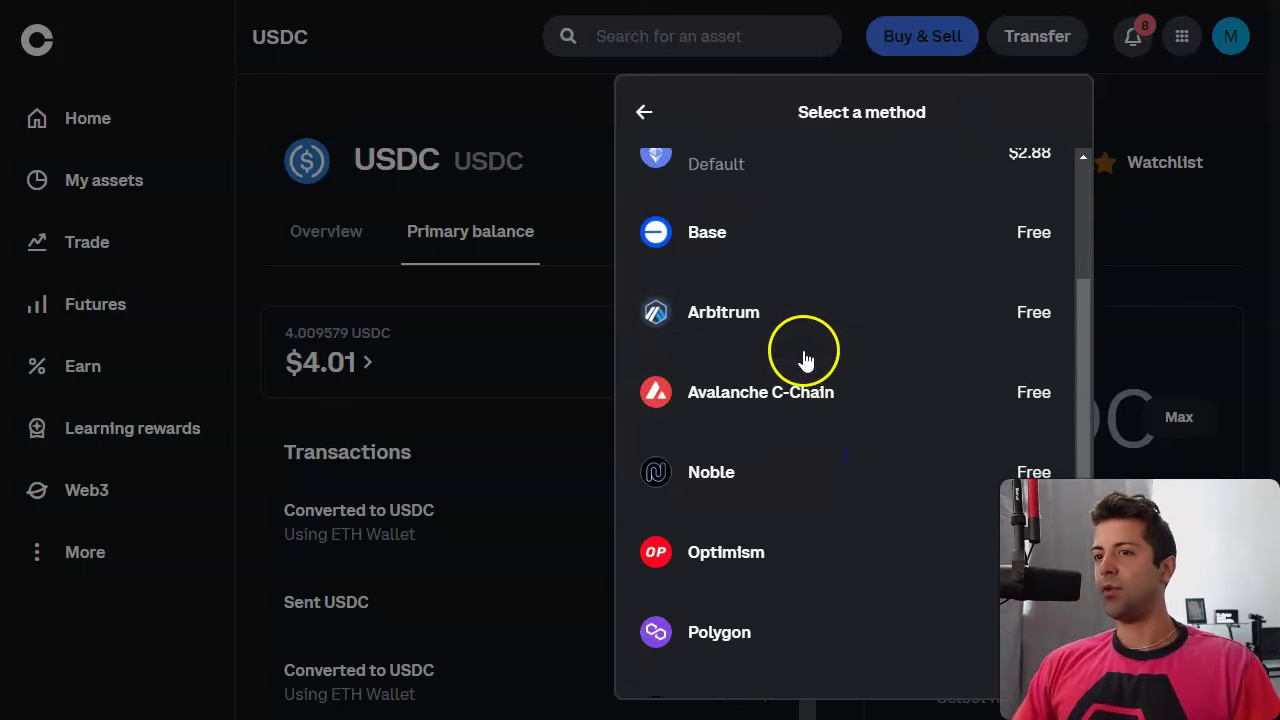
left_click(872, 328)
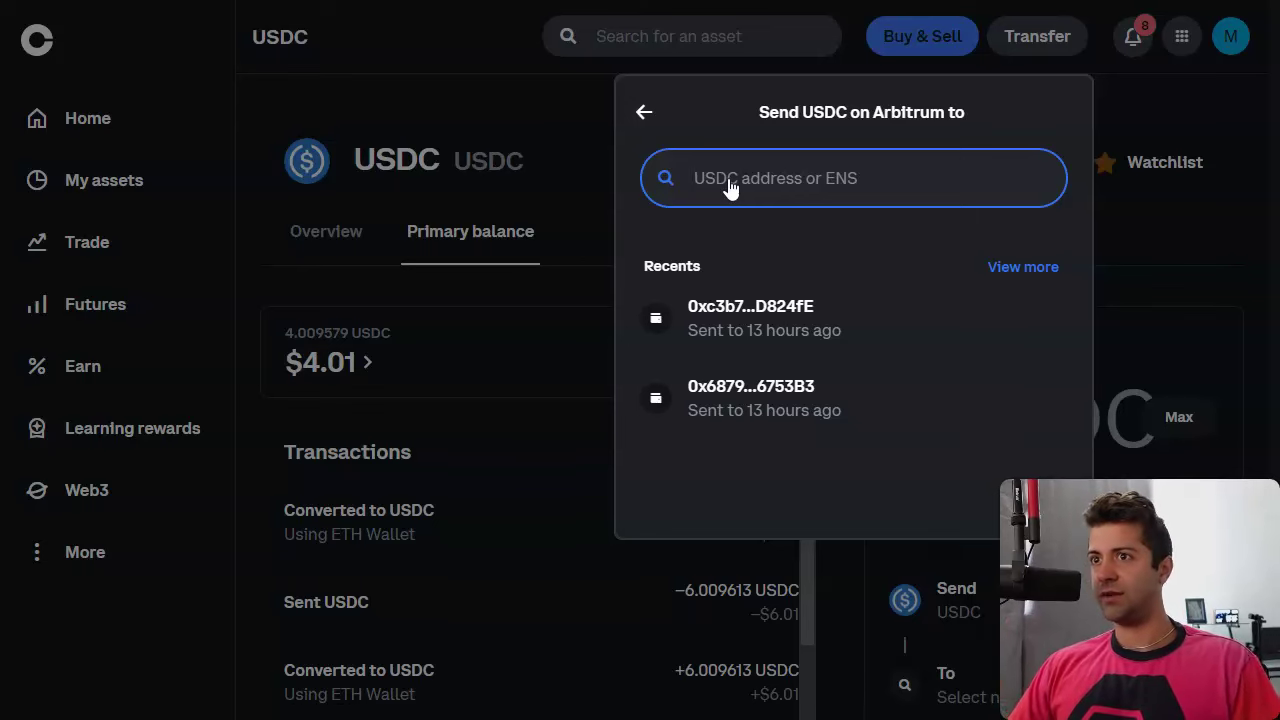
Paste the Kanga deposit address as recipient, then close the send form without sending.
left_click(755, 190)
key("ctrl+v")
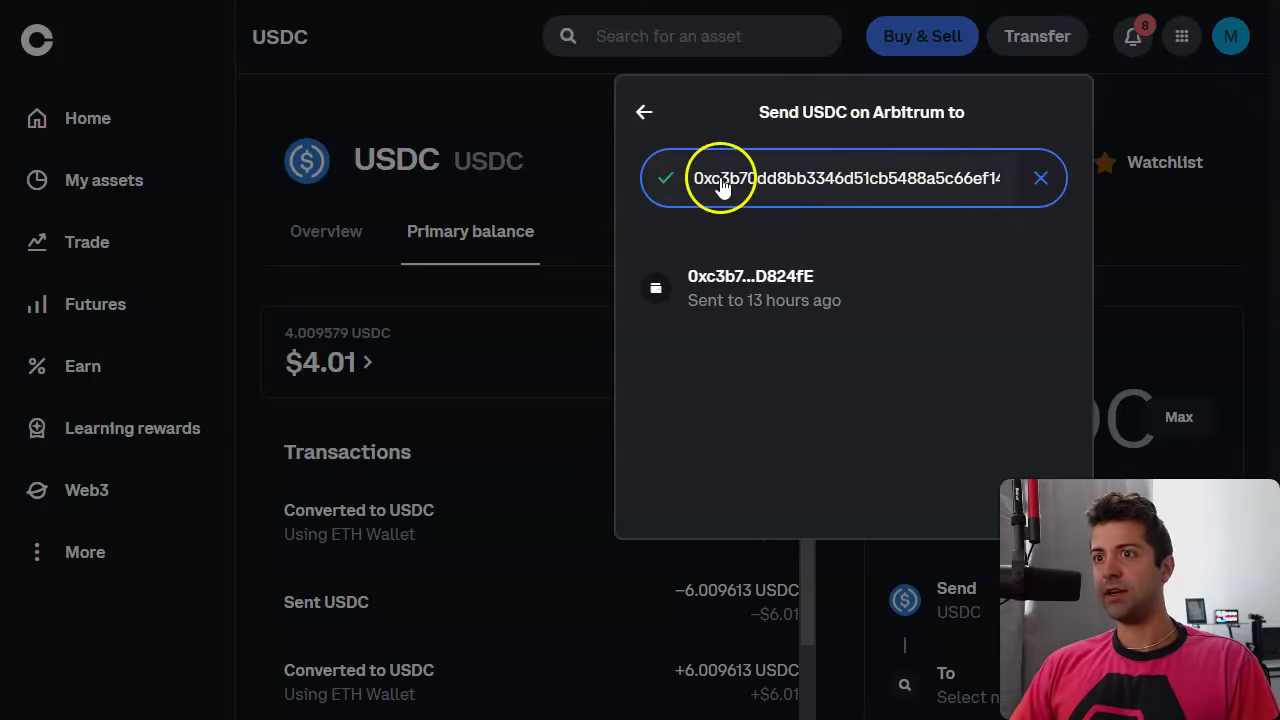
left_click(829, 292)
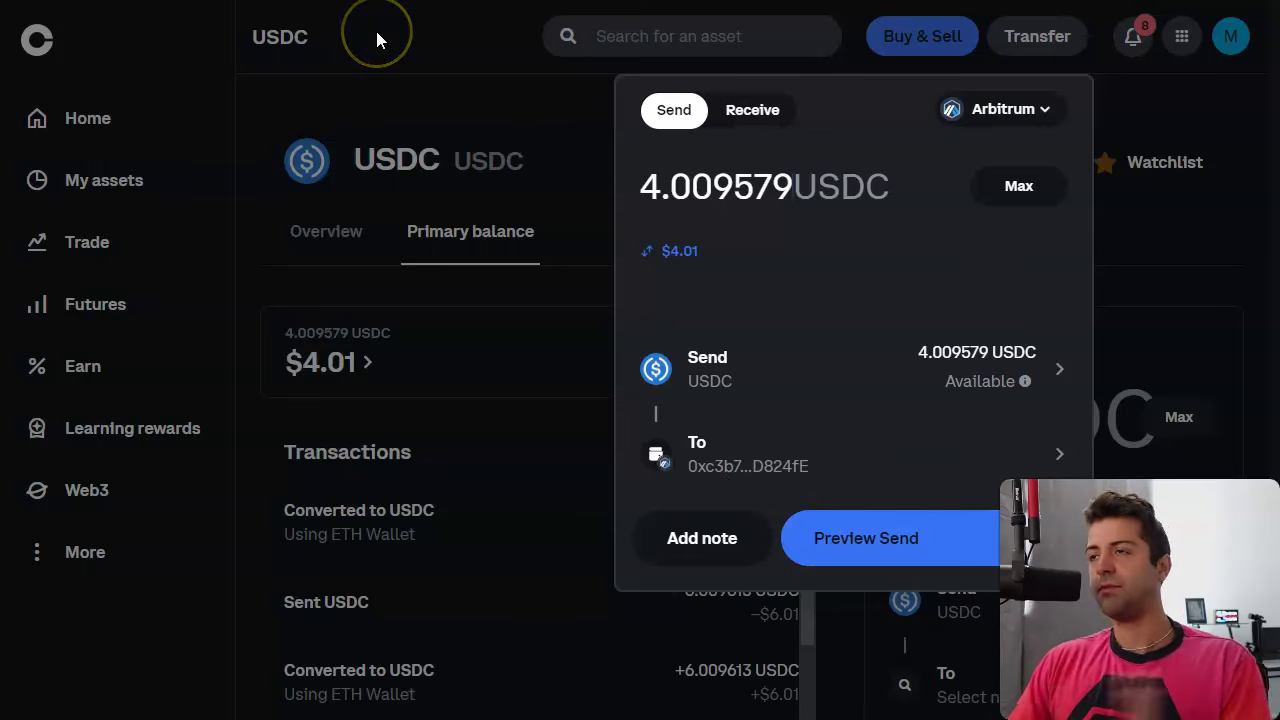
left_click(494, 118)
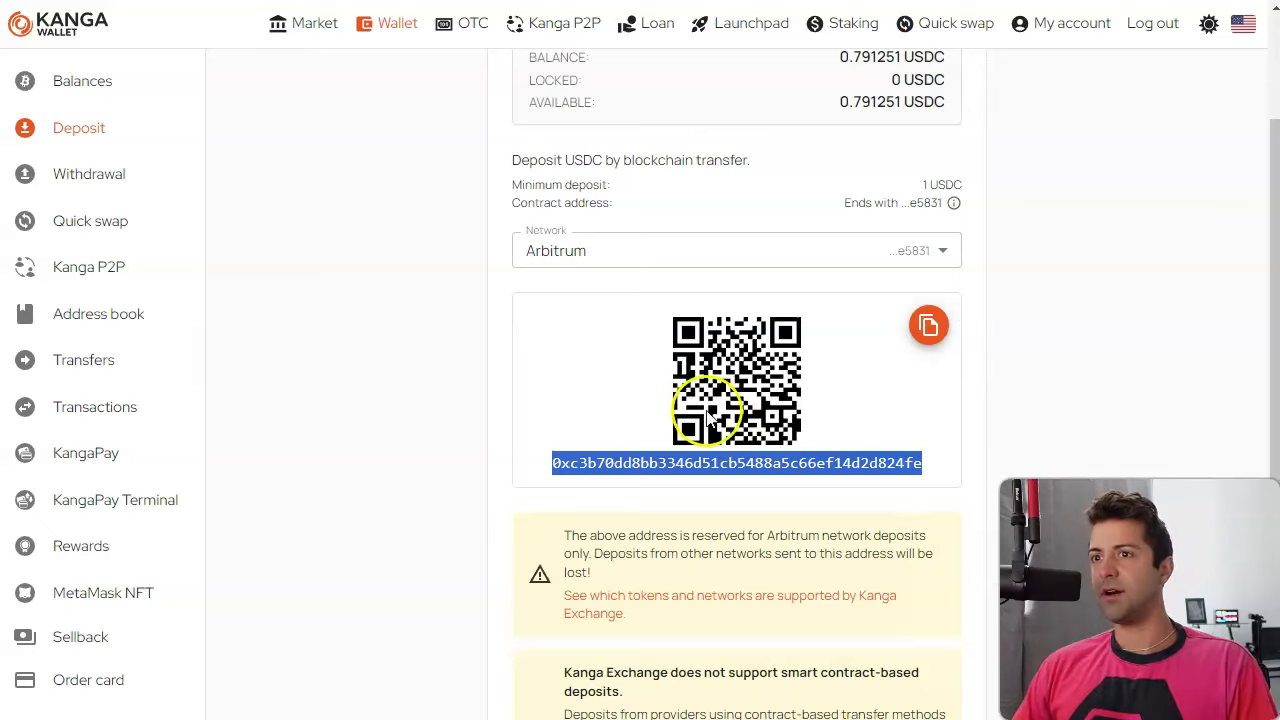
left_click(436, 369)
scroll(228, 343, "up", 2)
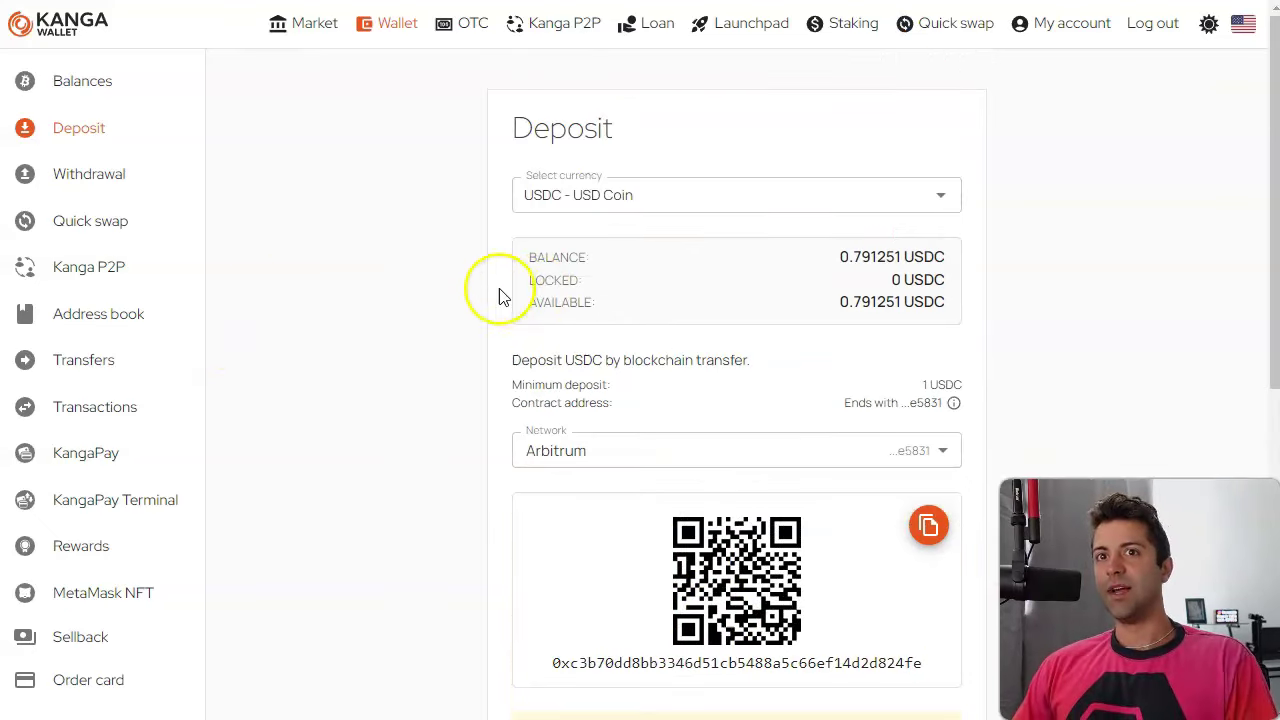
Review the Kanga balances, with USDC at 0.791251, then go to Market.
left_click(88, 98)
scroll(486, 391, "down", 2)
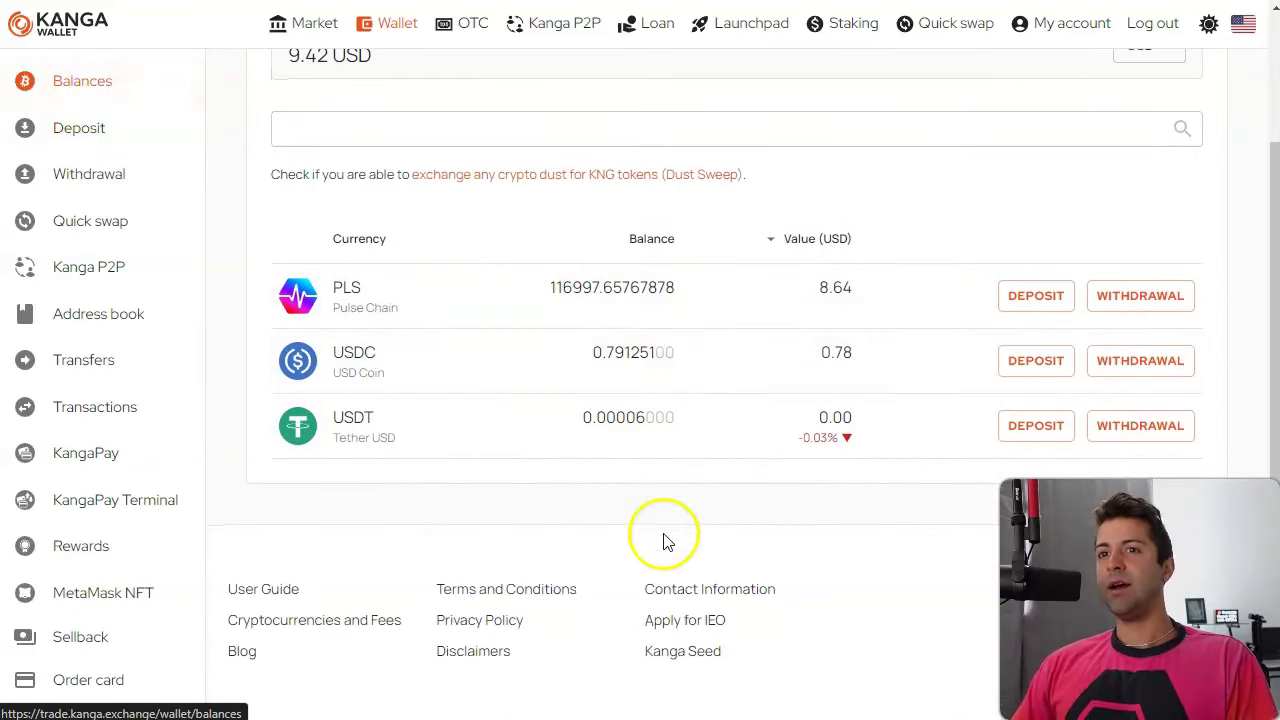
scroll(530, 410, "up", 1)
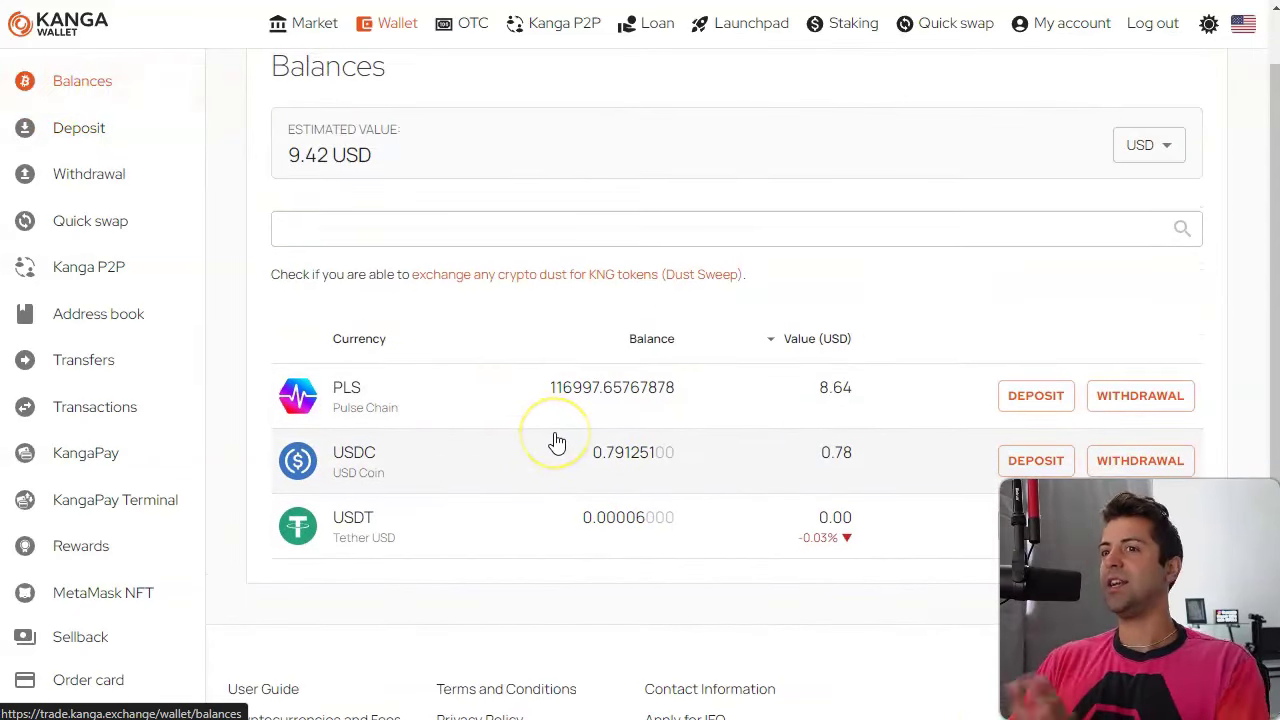
left_click(485, 470)
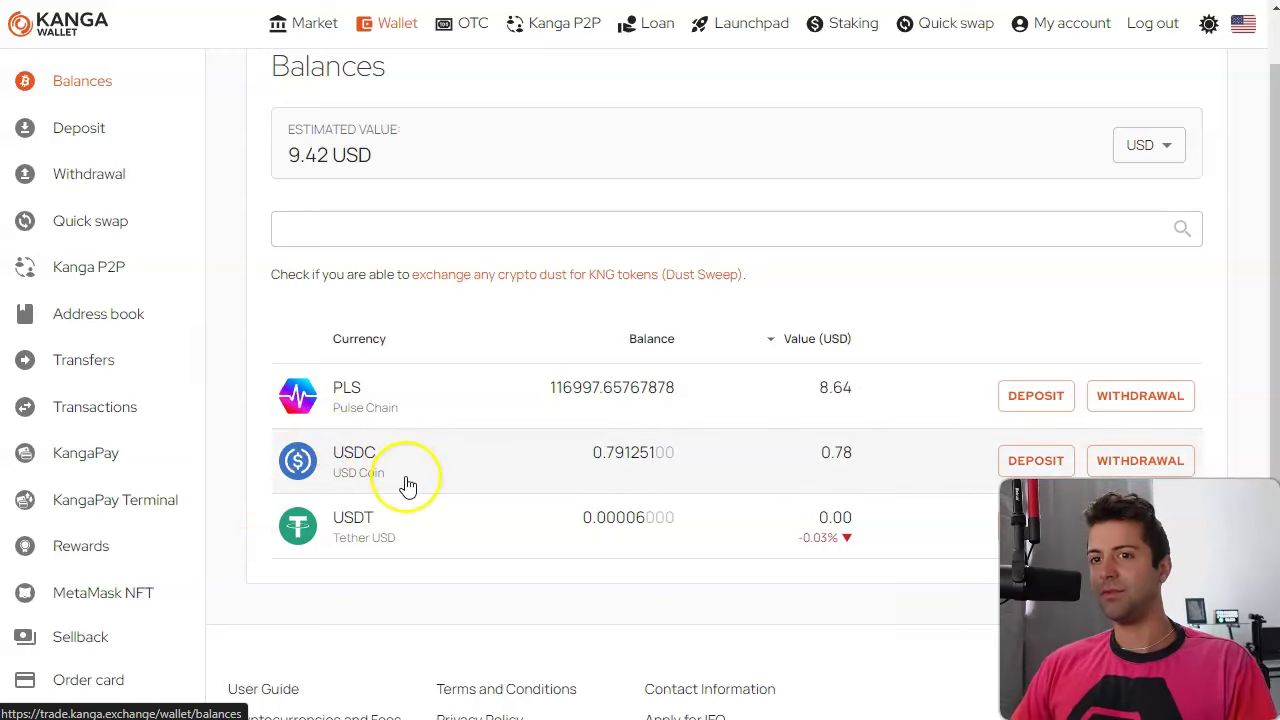
left_click(308, 30)
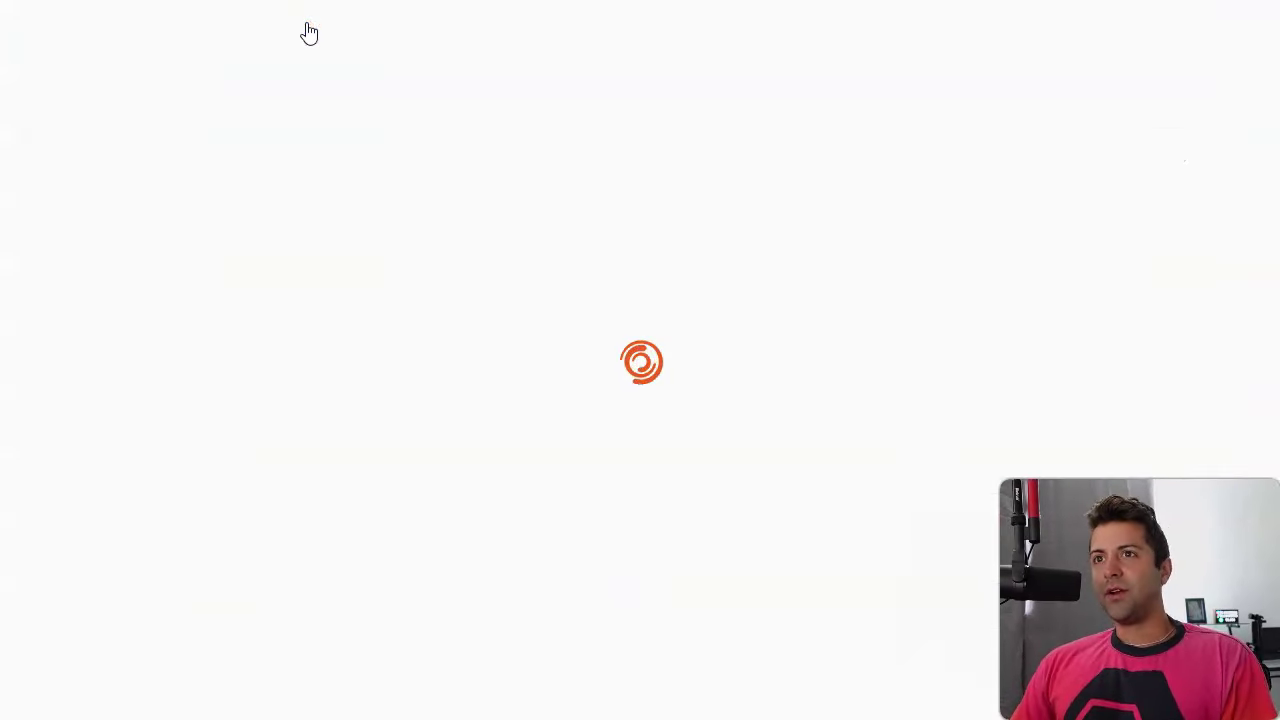
Search the markets for usdc and open the USDT/USDC market.
left_click(980, 186)
type("us")
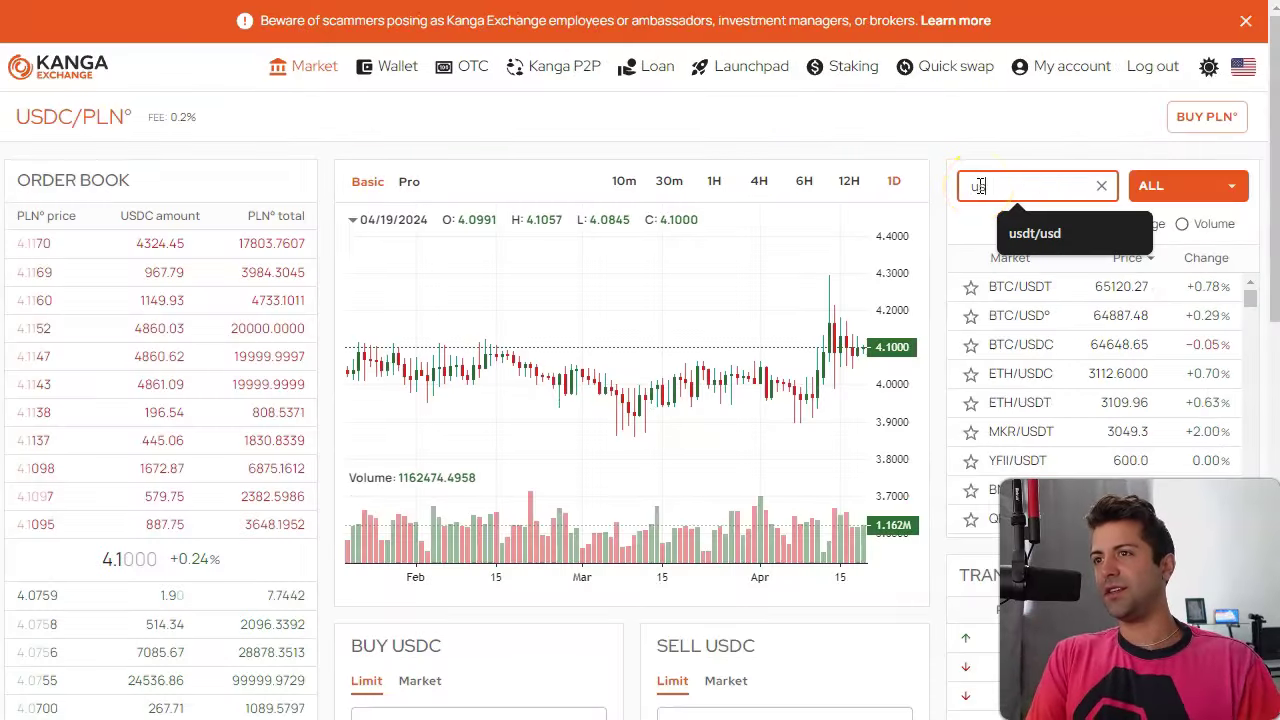
type("dc")
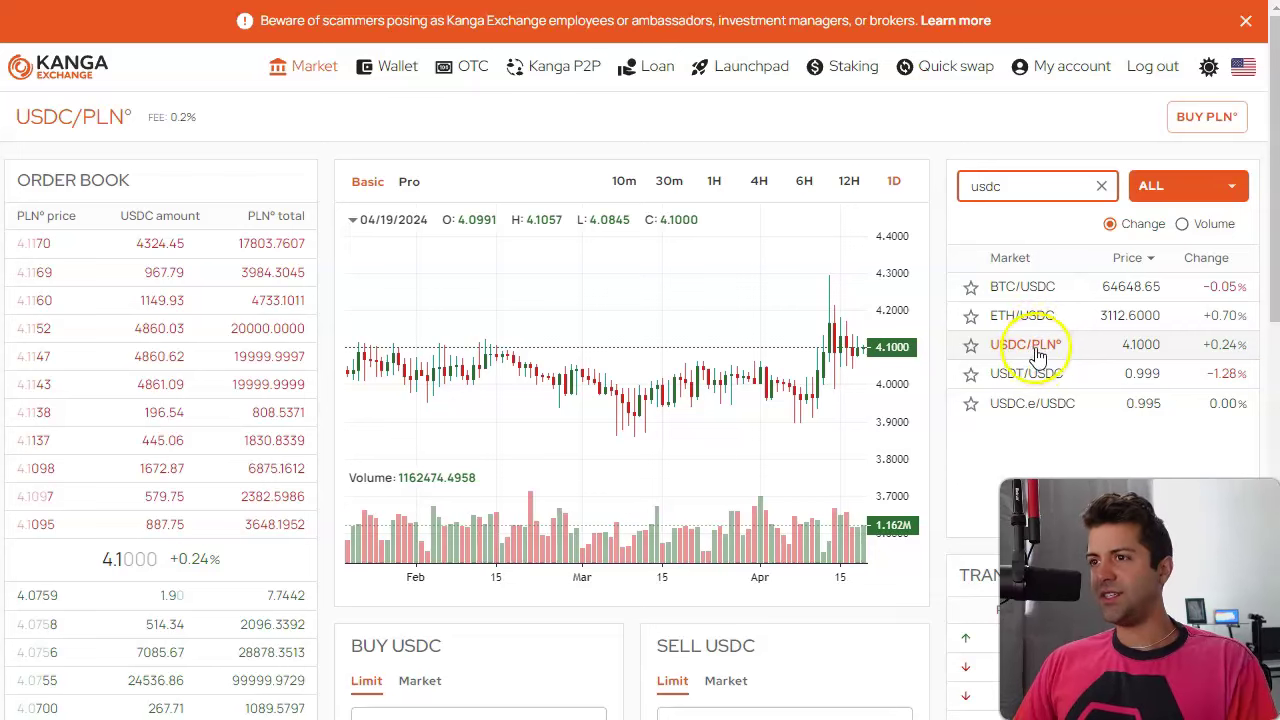
left_click(1054, 380)
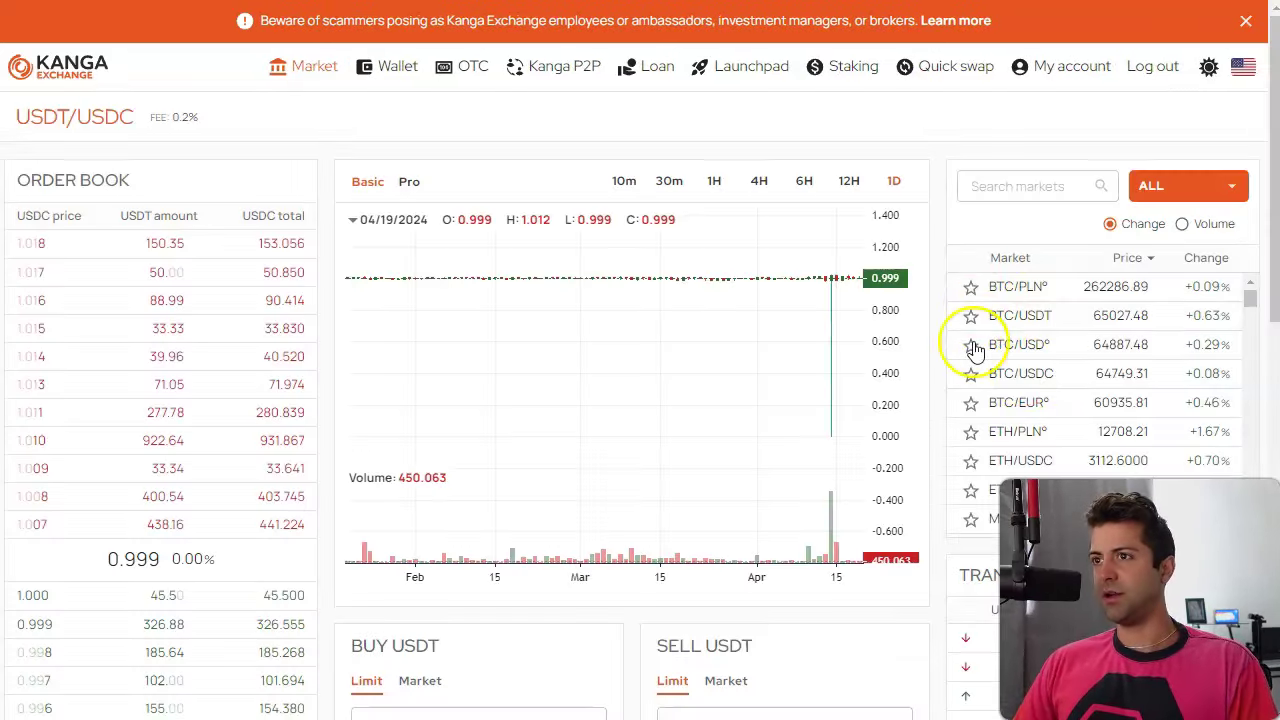
scroll(937, 215, "down", 4)
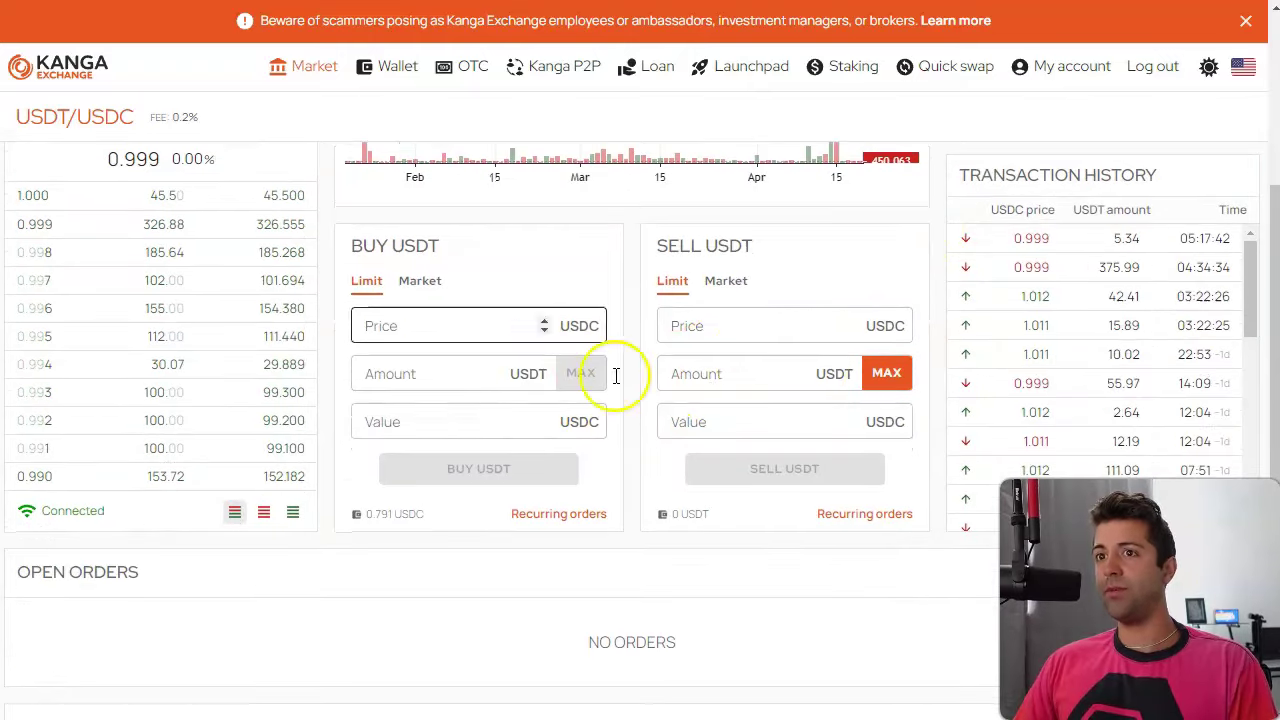
Try a 0.03 USDT market buy, rejected below the 5 USDT minimum, and close the error.
left_click(425, 288)
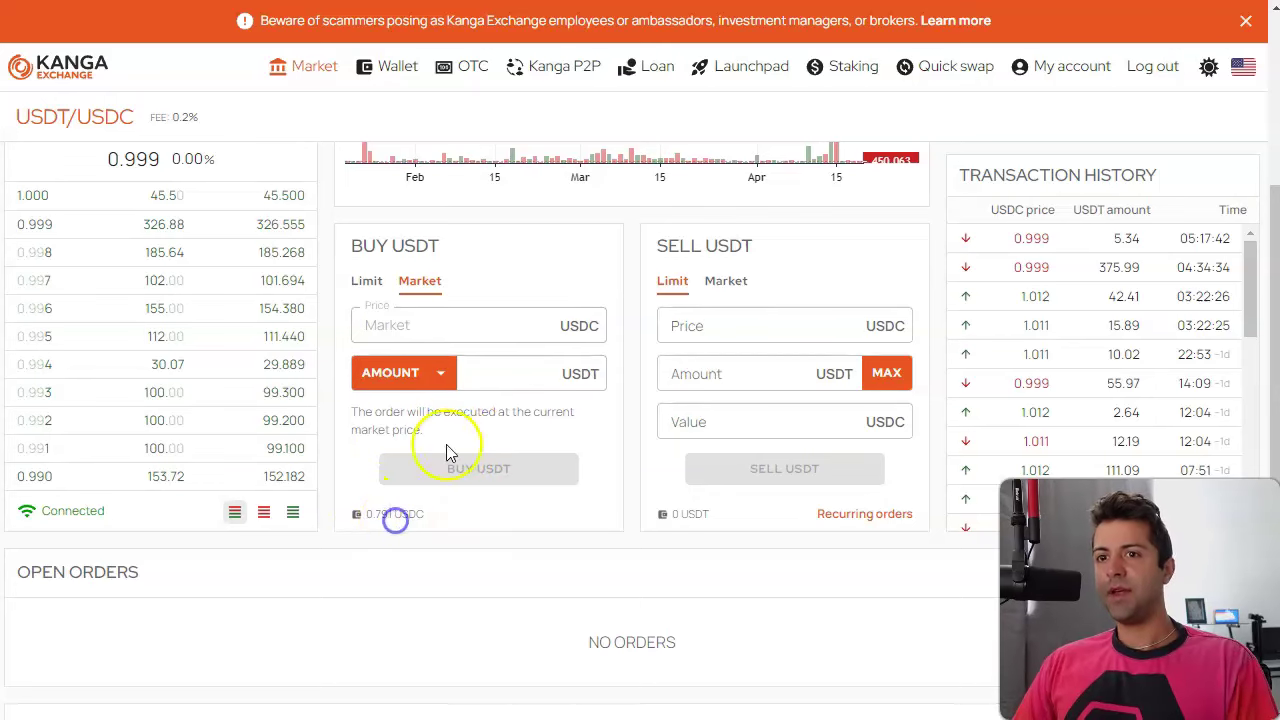
left_click(529, 372)
type("0.03")
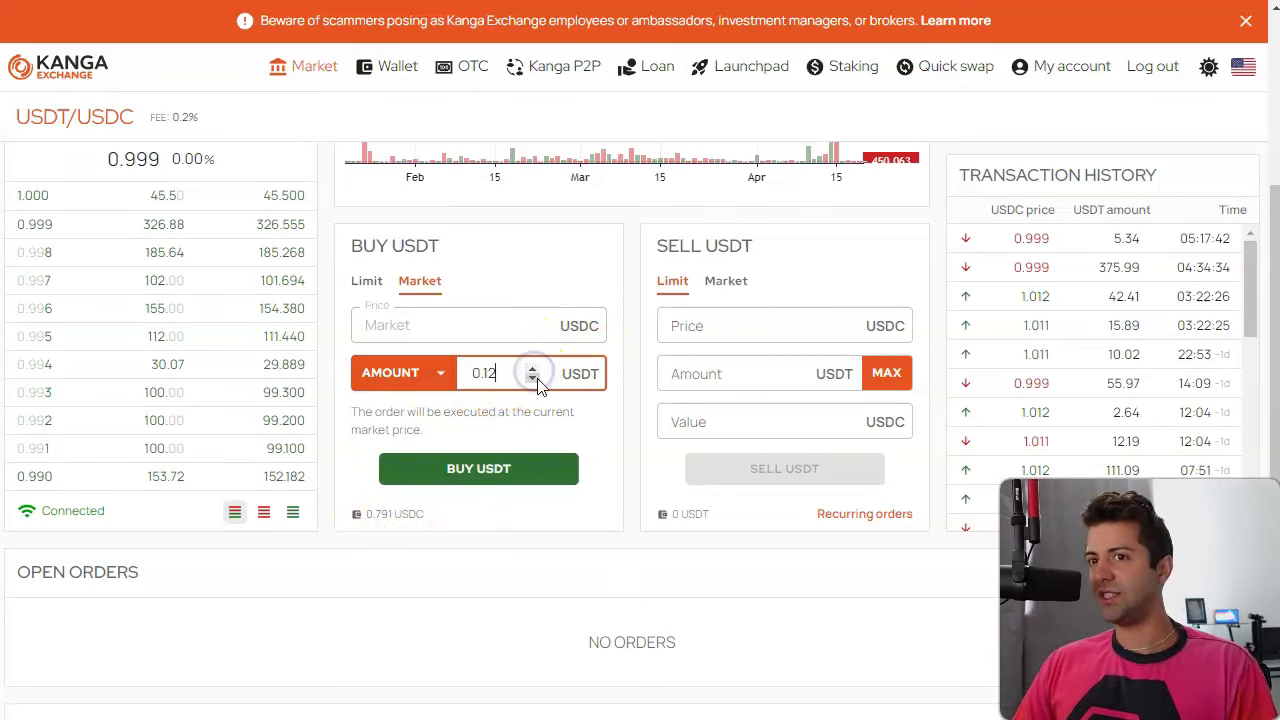
left_click(543, 478)
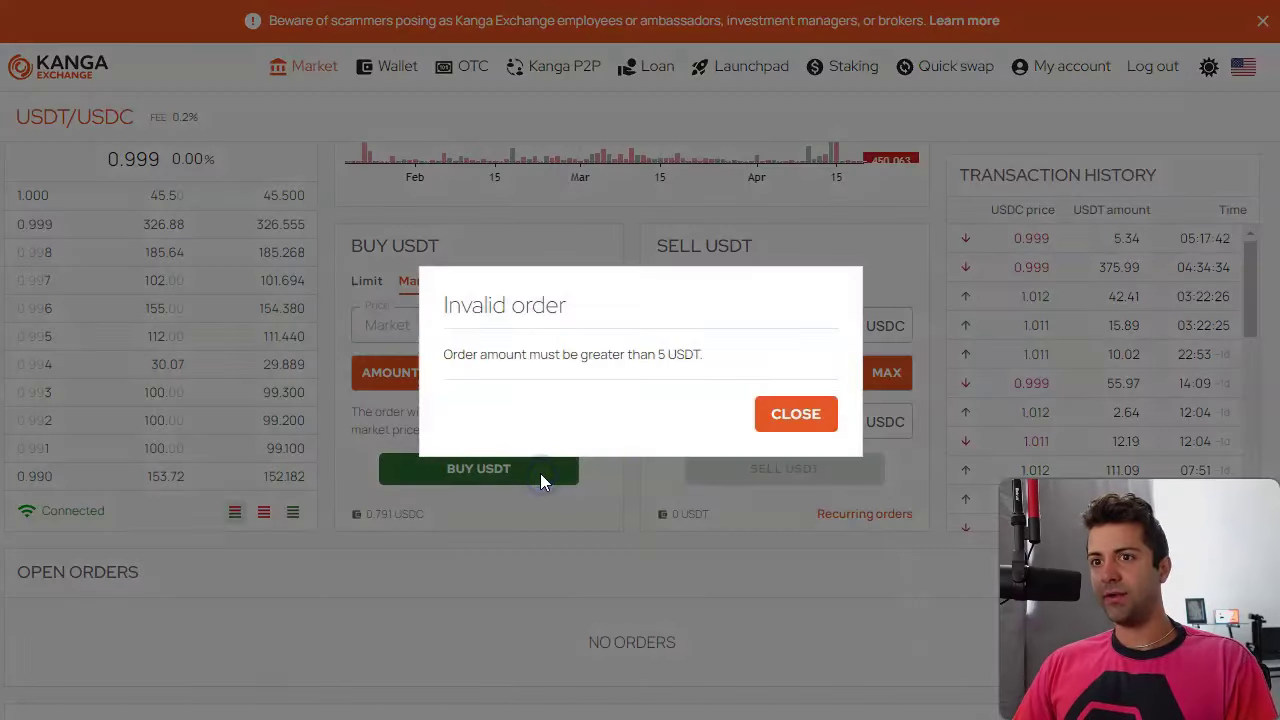
left_click_drag(507, 353, 690, 357)
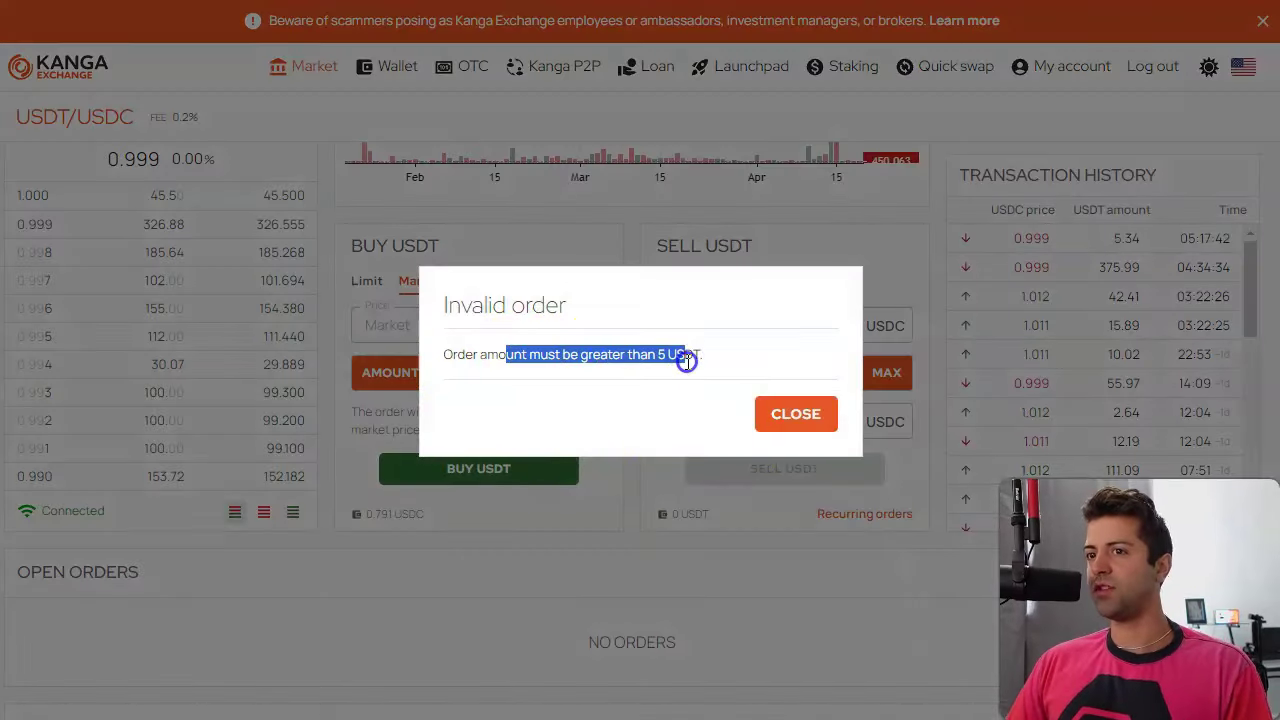
left_click(791, 428)
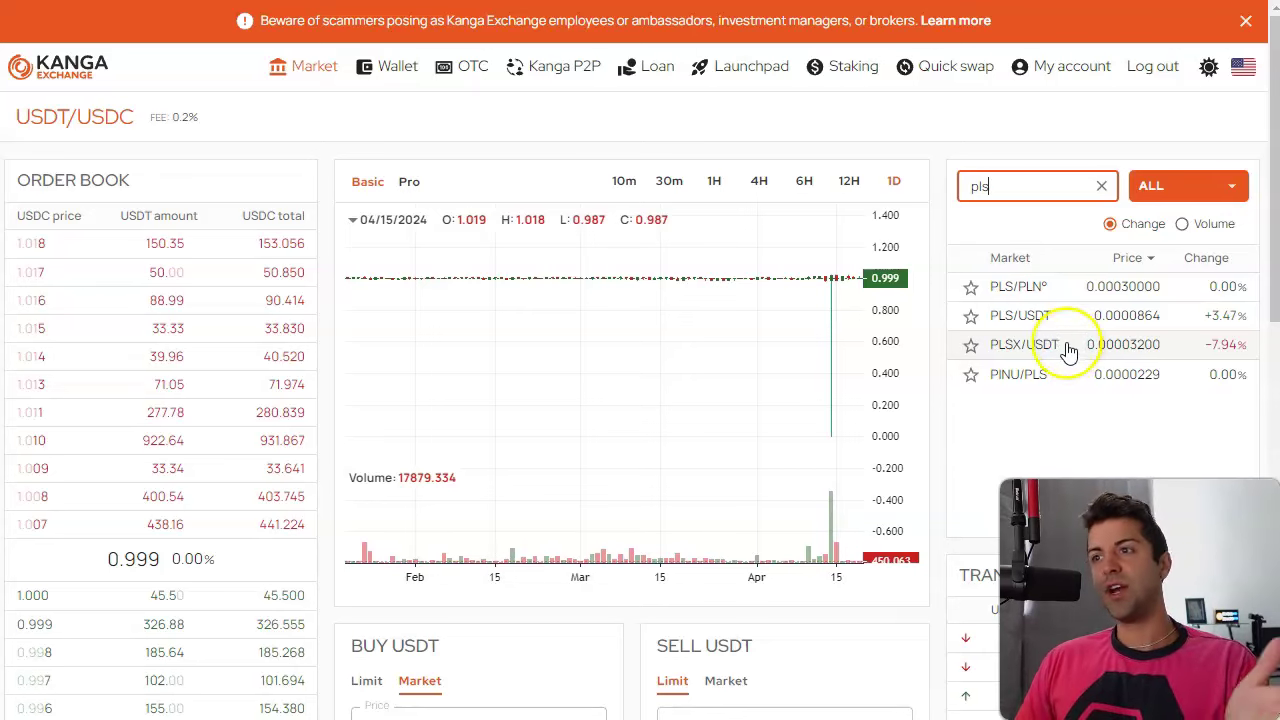
Open PLS/USDT and enter a 0.07 PLS market buy order without placing it.
left_click(1066, 318)
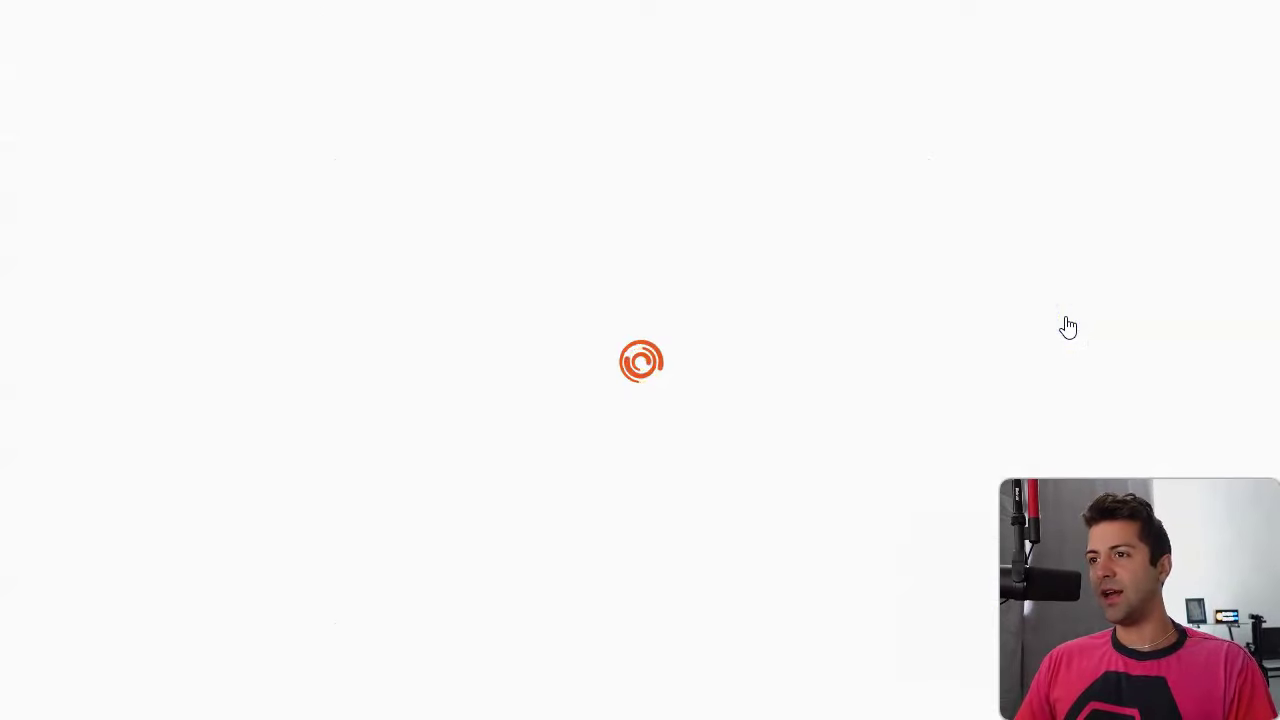
scroll(955, 235, "down", 1)
scroll(951, 229, "down", 3)
scroll(614, 349, "down", 1)
scroll(550, 512, "down", 3)
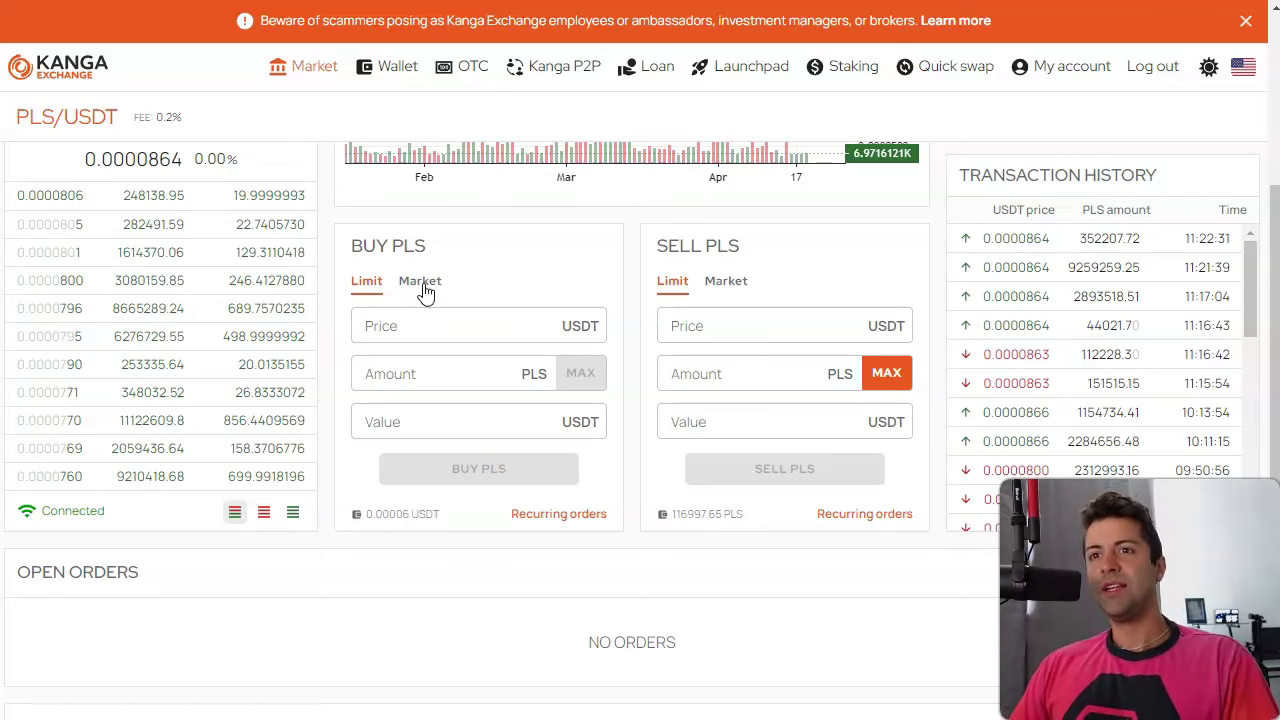
left_click(423, 286)
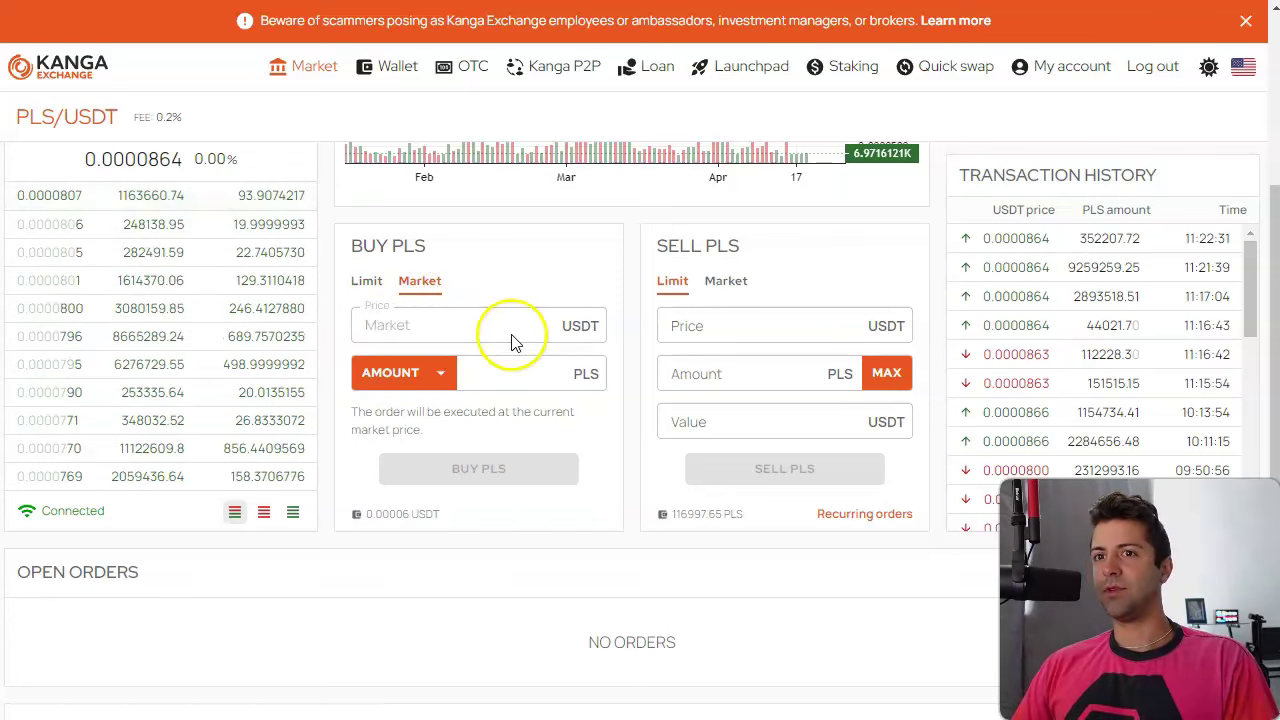
left_click(543, 372)
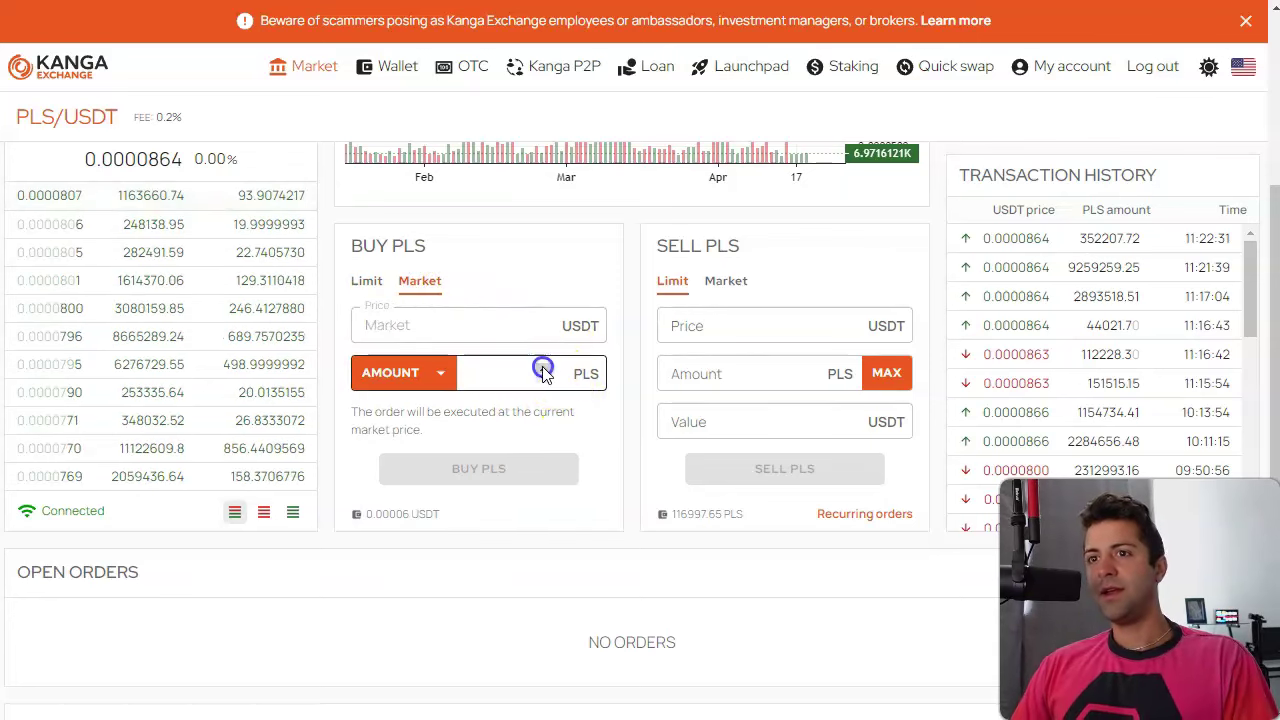
type("0.07")
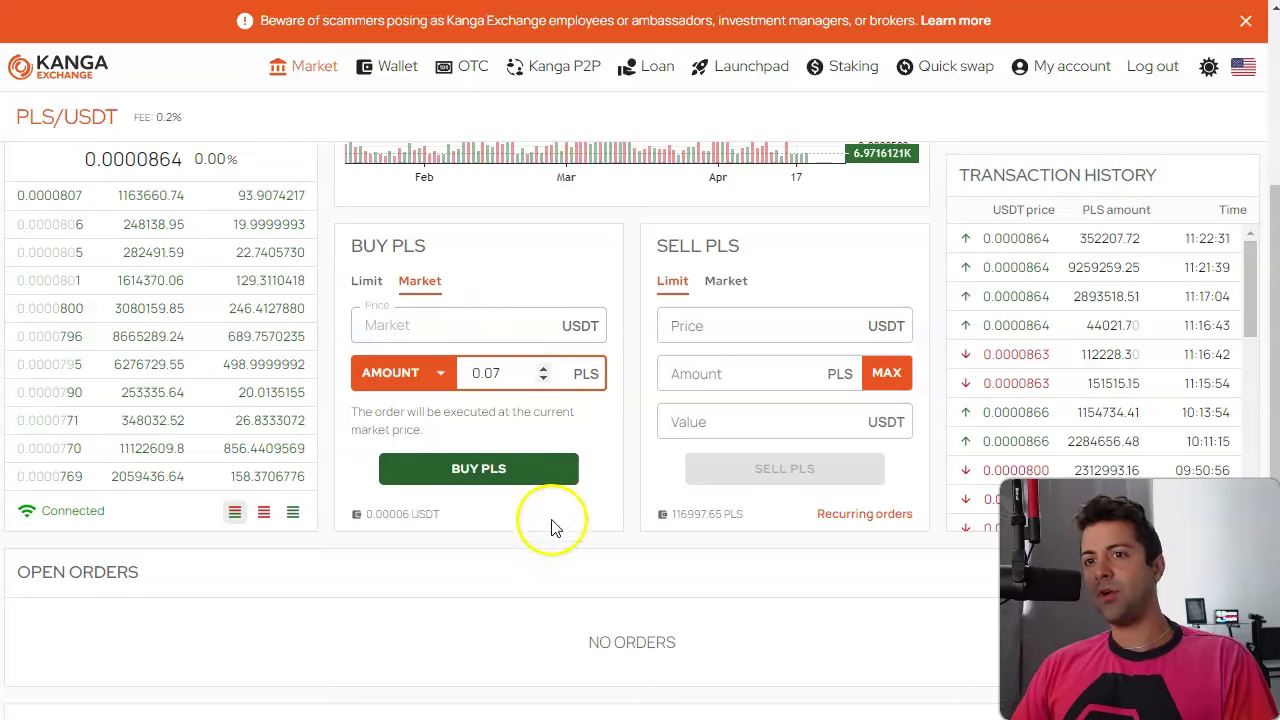
scroll(550, 520, "up", 5)
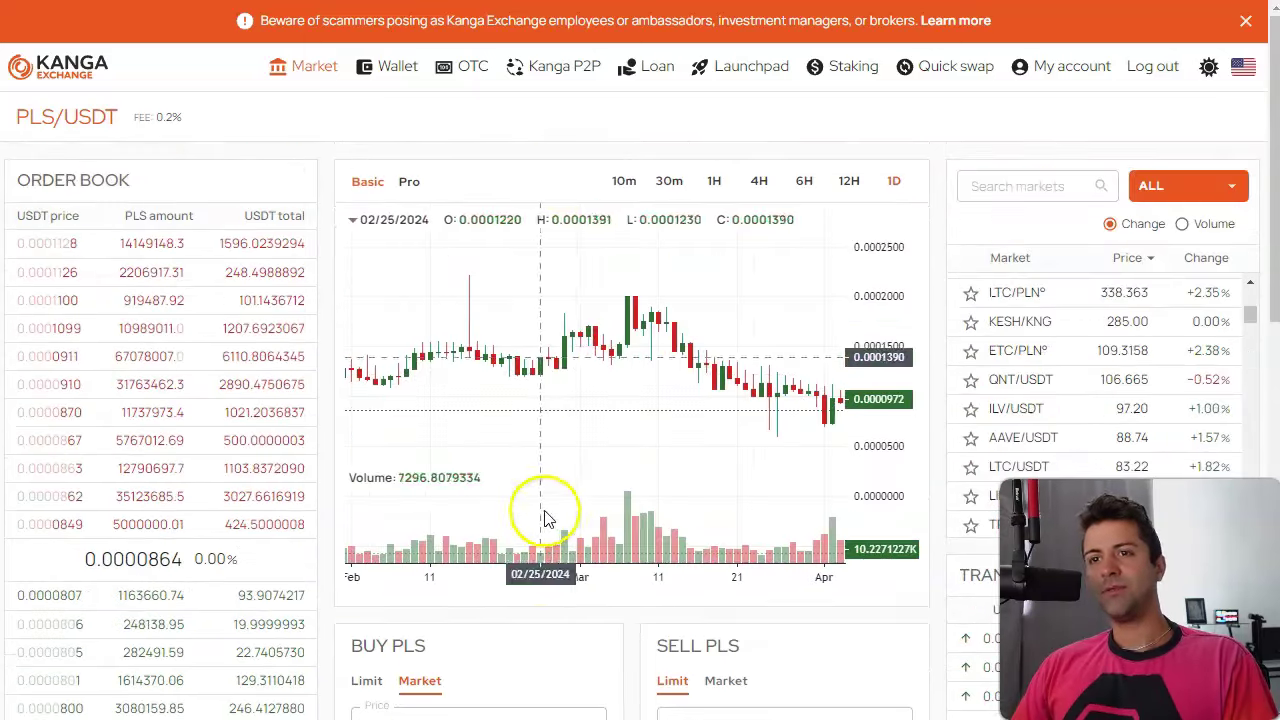
Open the Kanga Withdrawal page and choose PLS - Pulse Chain.
left_click(393, 66)
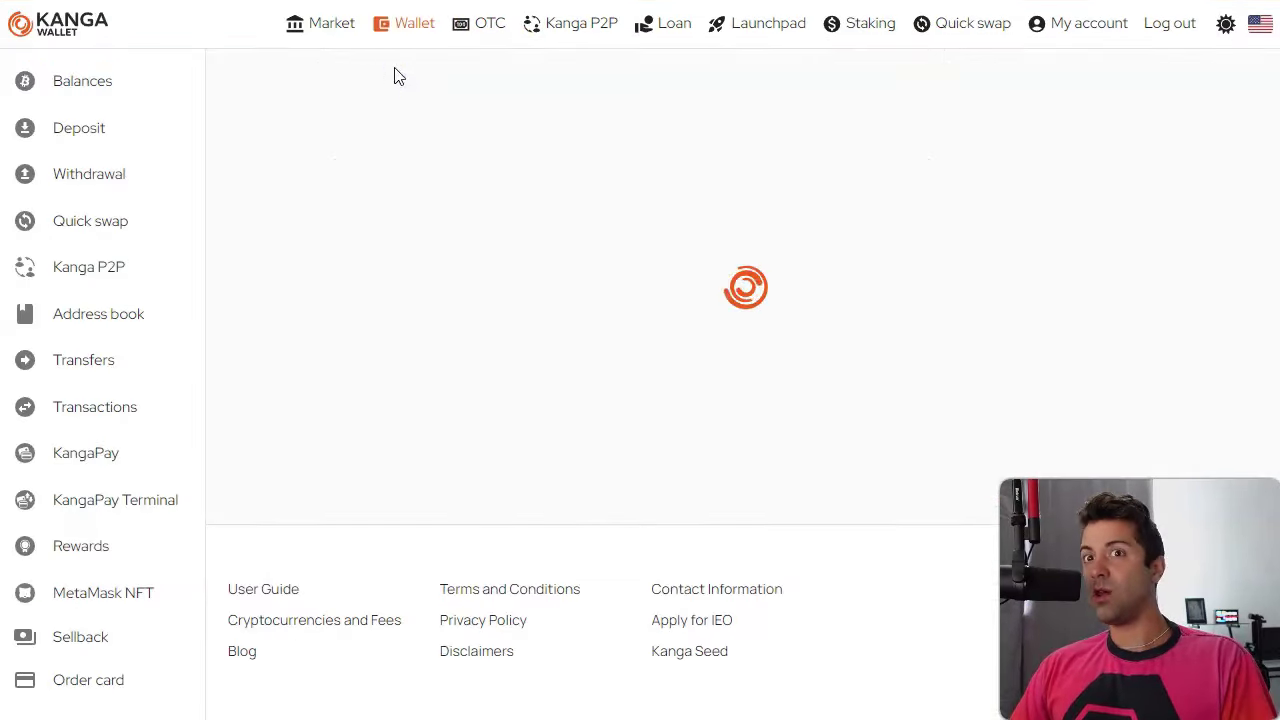
left_click(88, 180)
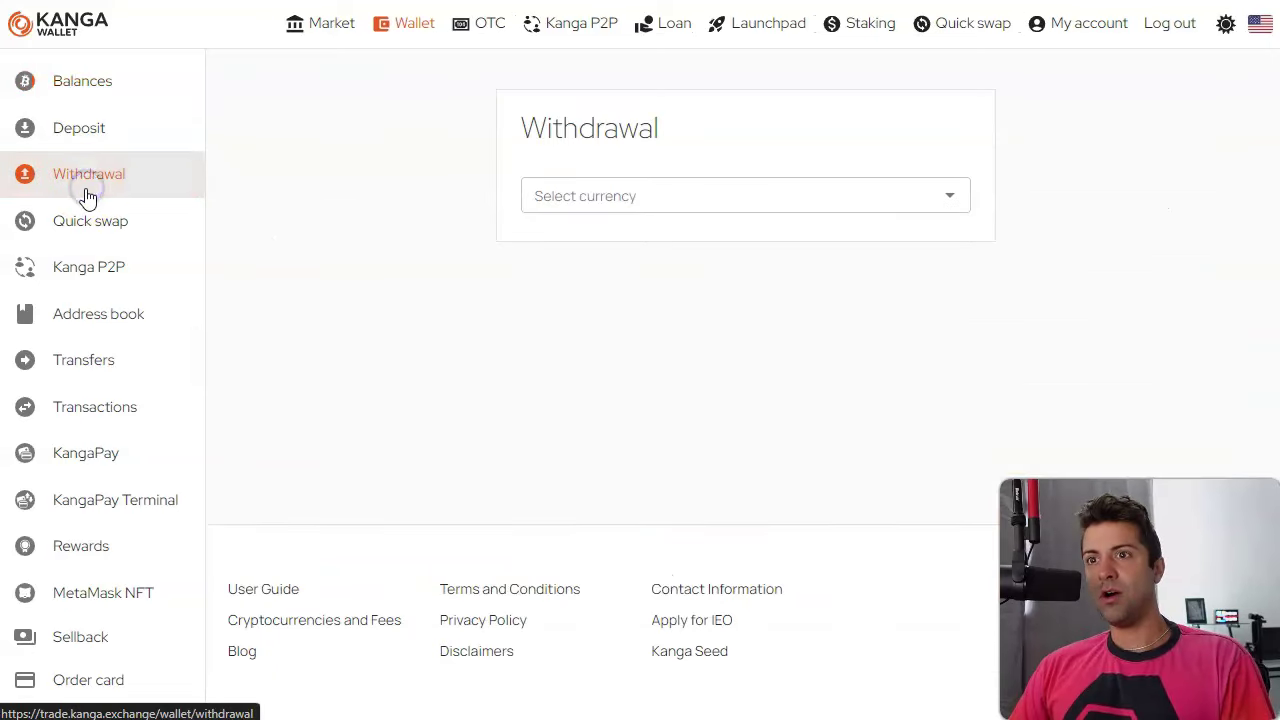
left_click(628, 205)
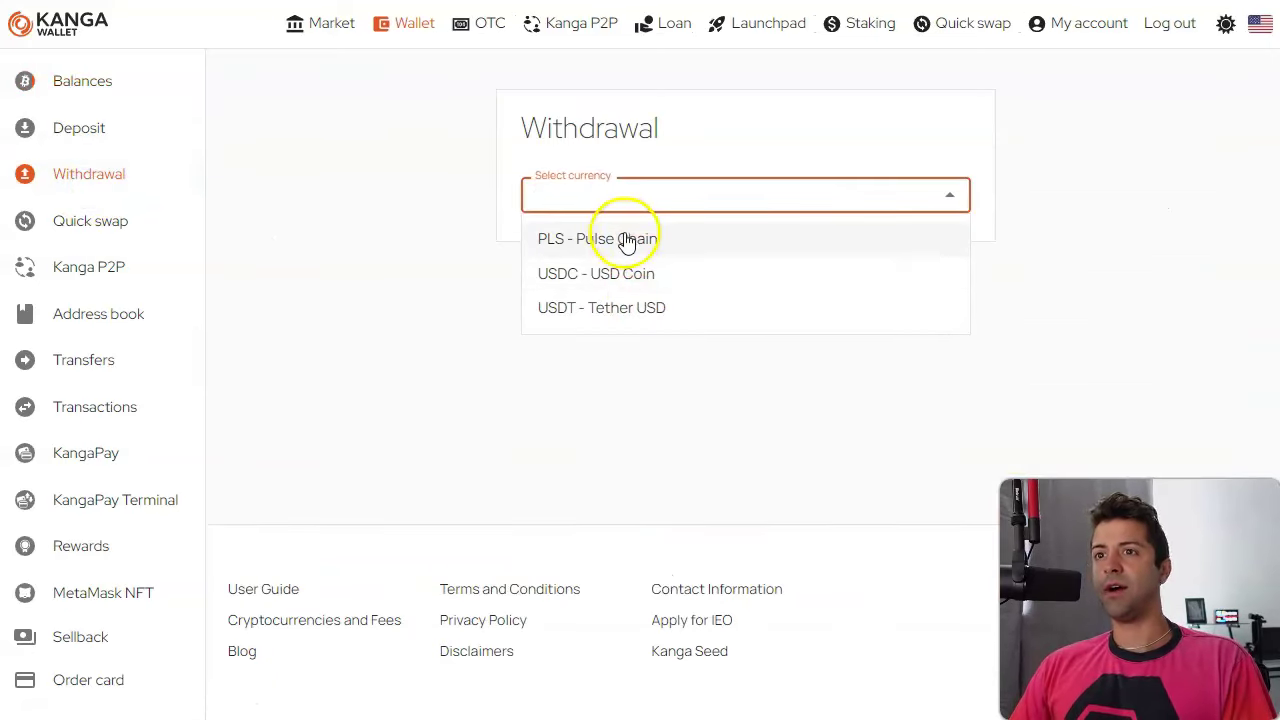
left_click(628, 240)
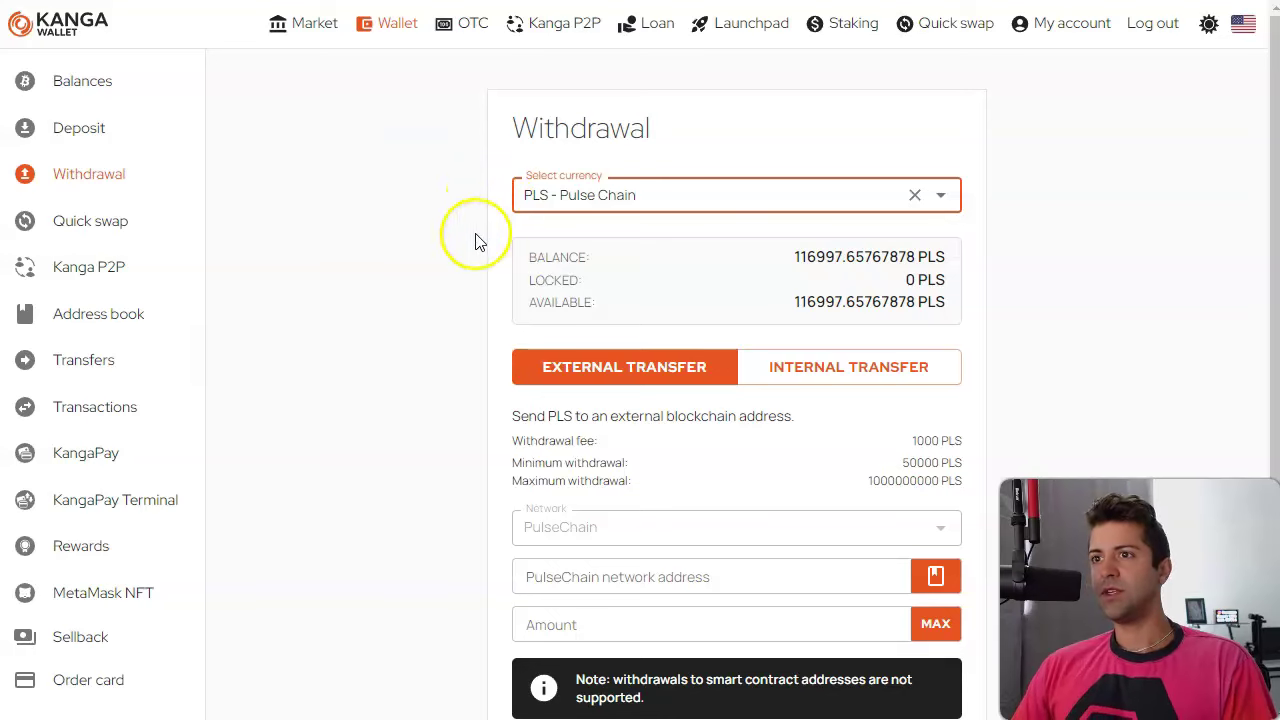
left_click_drag(795, 256, 822, 258)
left_click(821, 257)
Select External Transfer on PulseChain, with its 1000 PLS fee and 50000 PLS minimum.
scroll(846, 252, "down", 2)
scroll(846, 260, "down", 2)
scroll(846, 260, "up", 1)
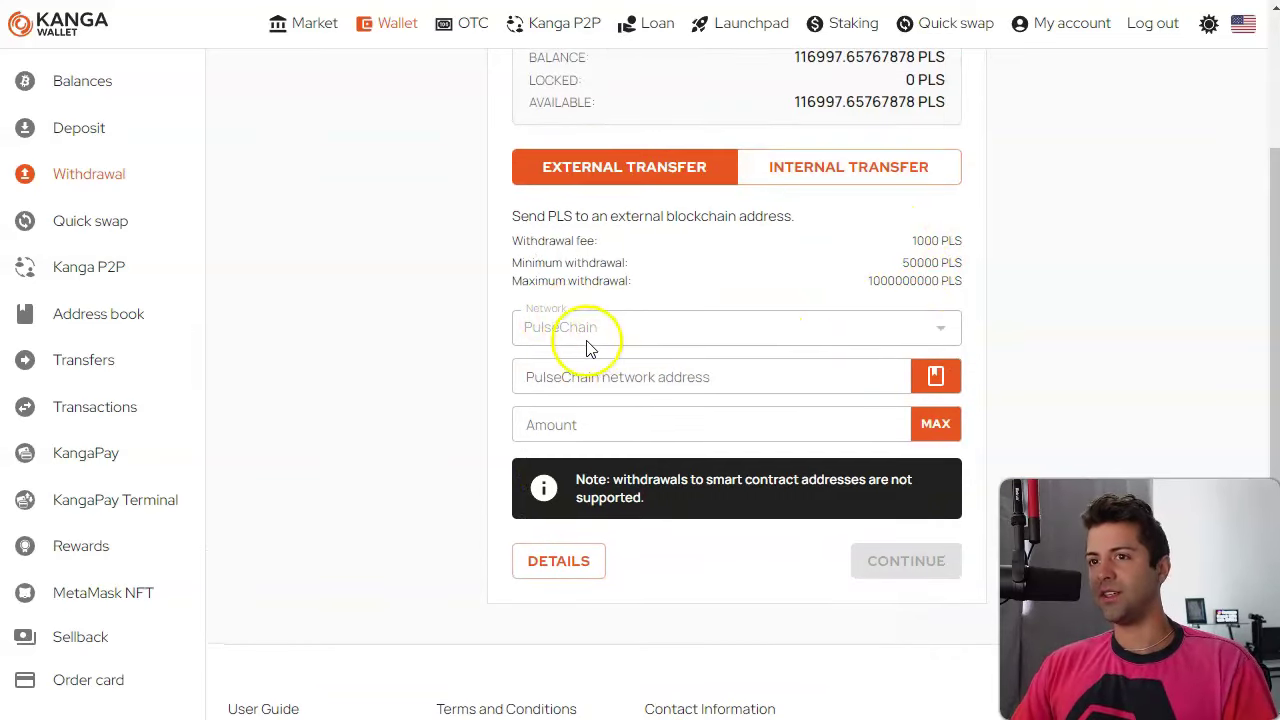
left_click_drag(932, 281, 893, 272)
left_click(893, 272)
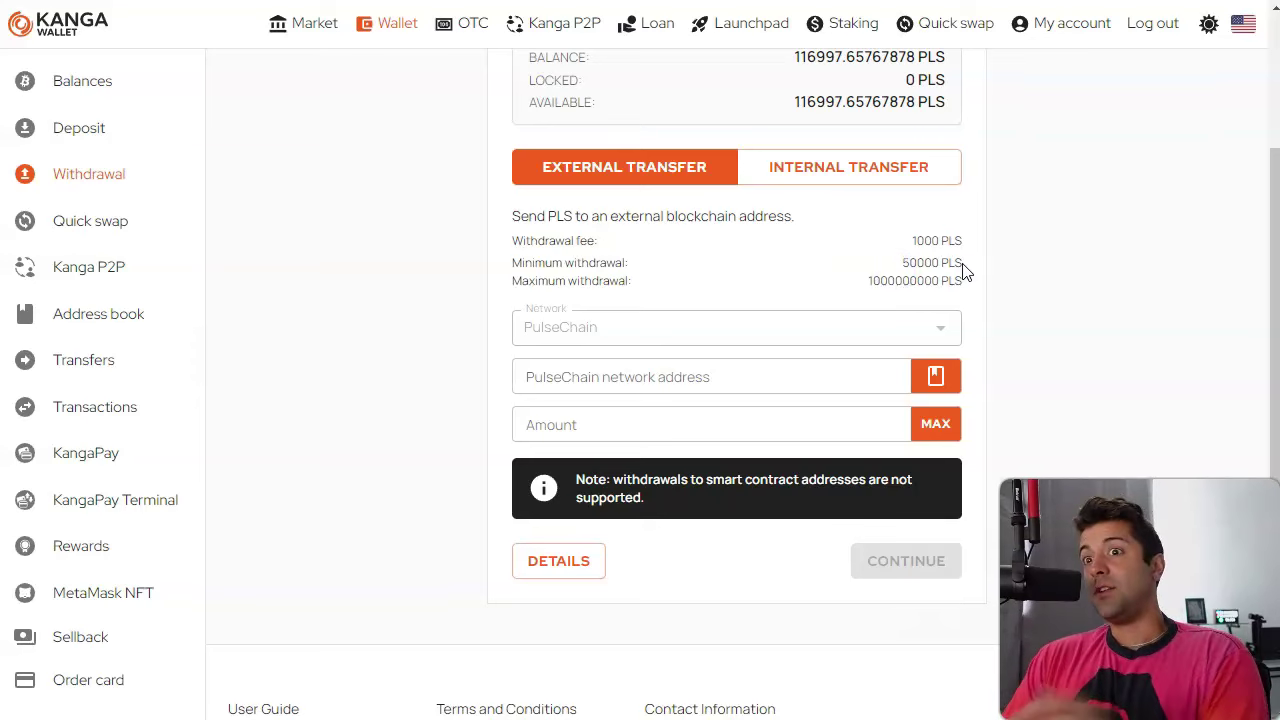
left_click(960, 266)
left_click(986, 398)
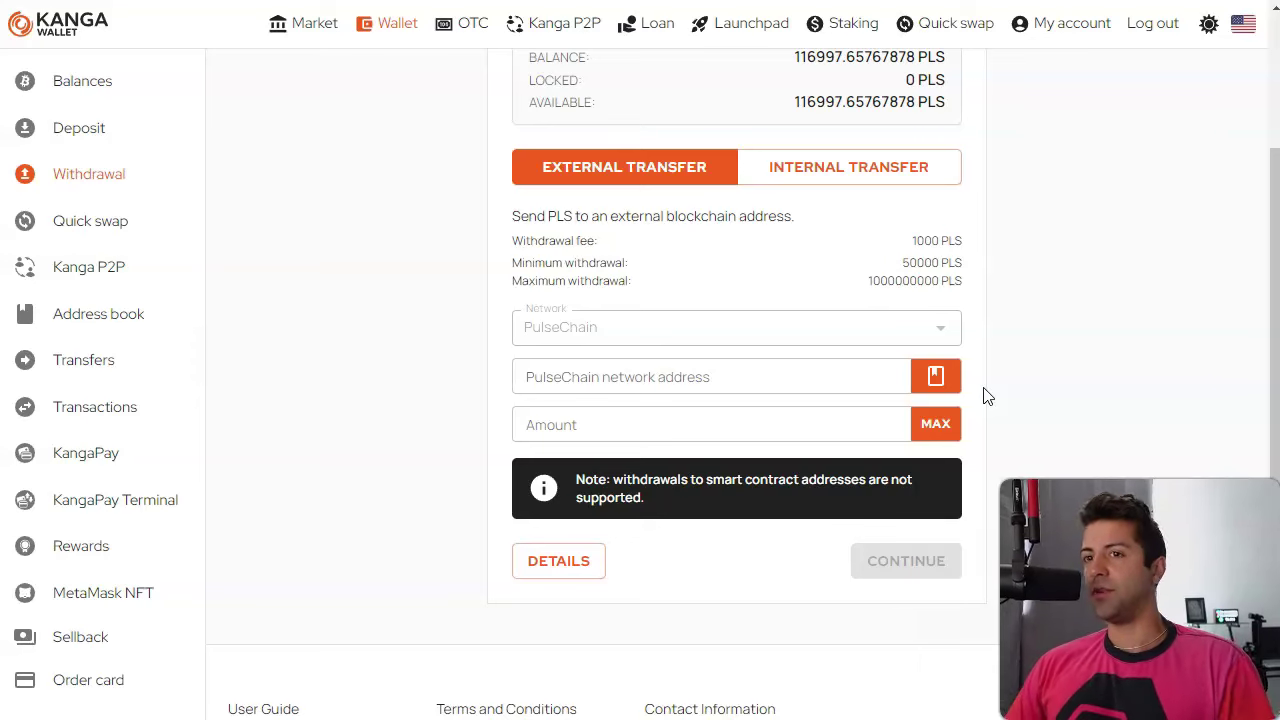
left_click(803, 375)
left_click(923, 240)
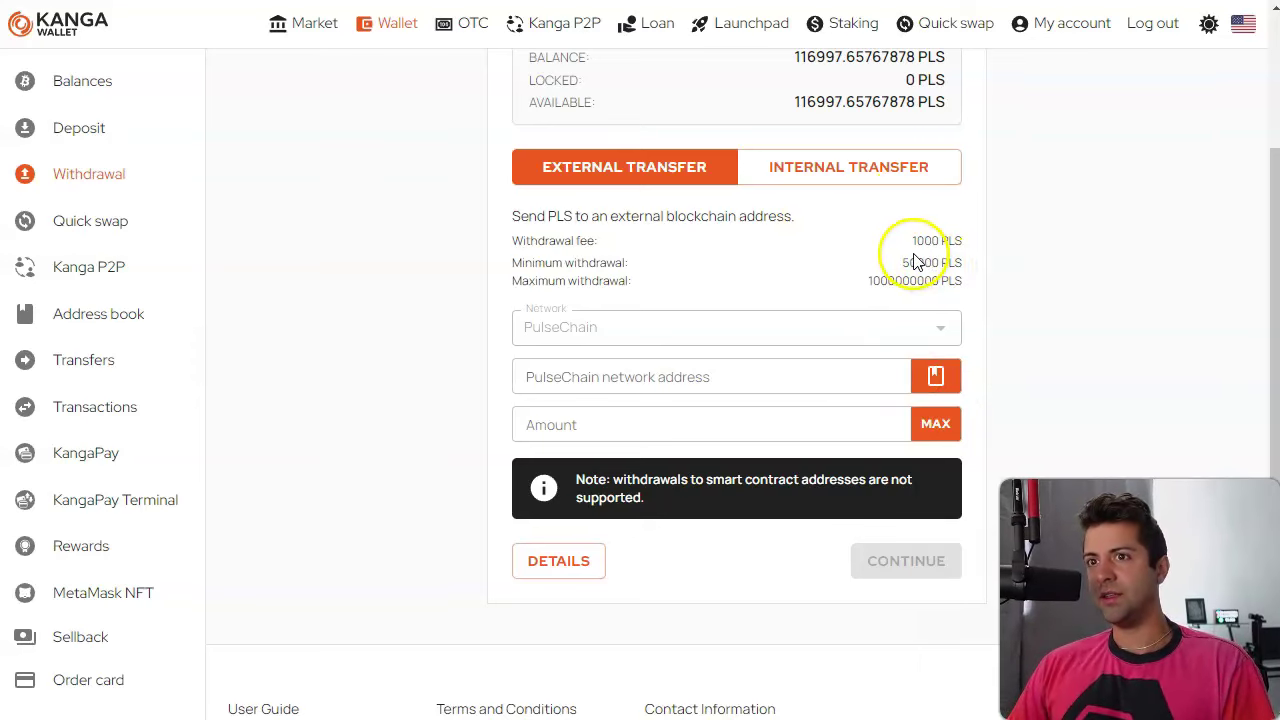
left_click(806, 428)
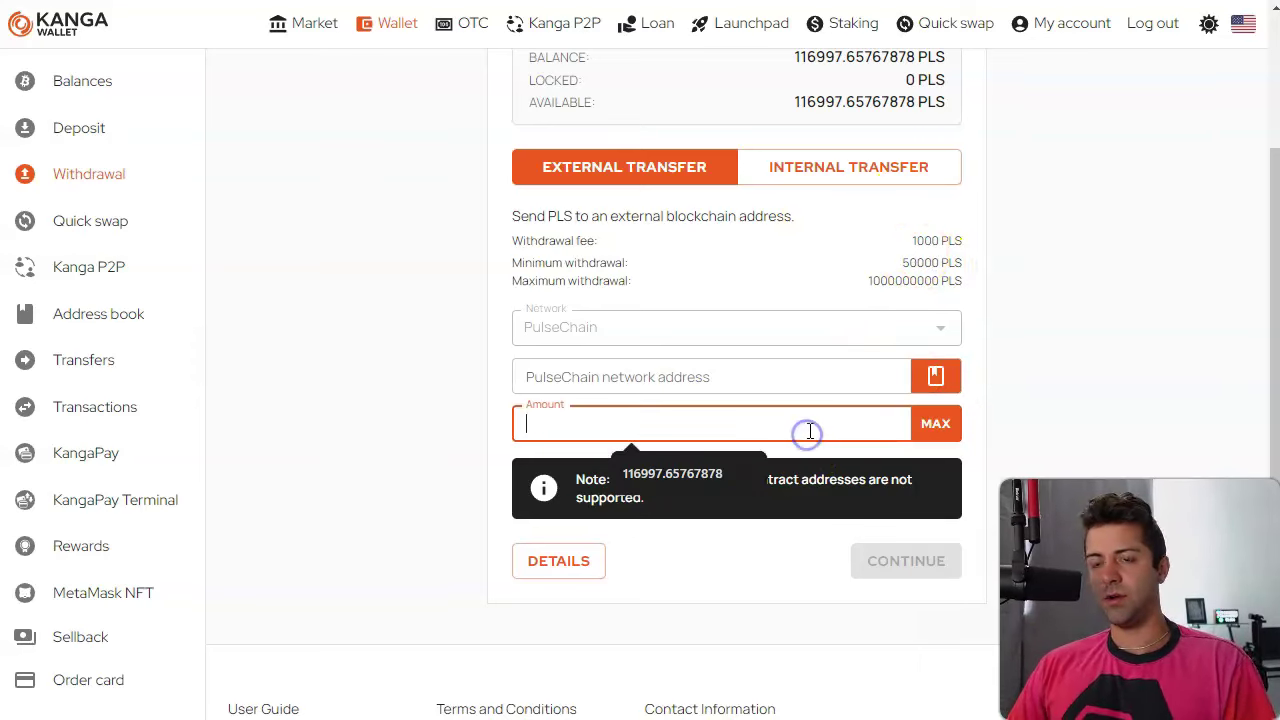
Enter 50000 PLS and paste the wallet address; the withdrawal is rejected as below minimum.
type("50000")
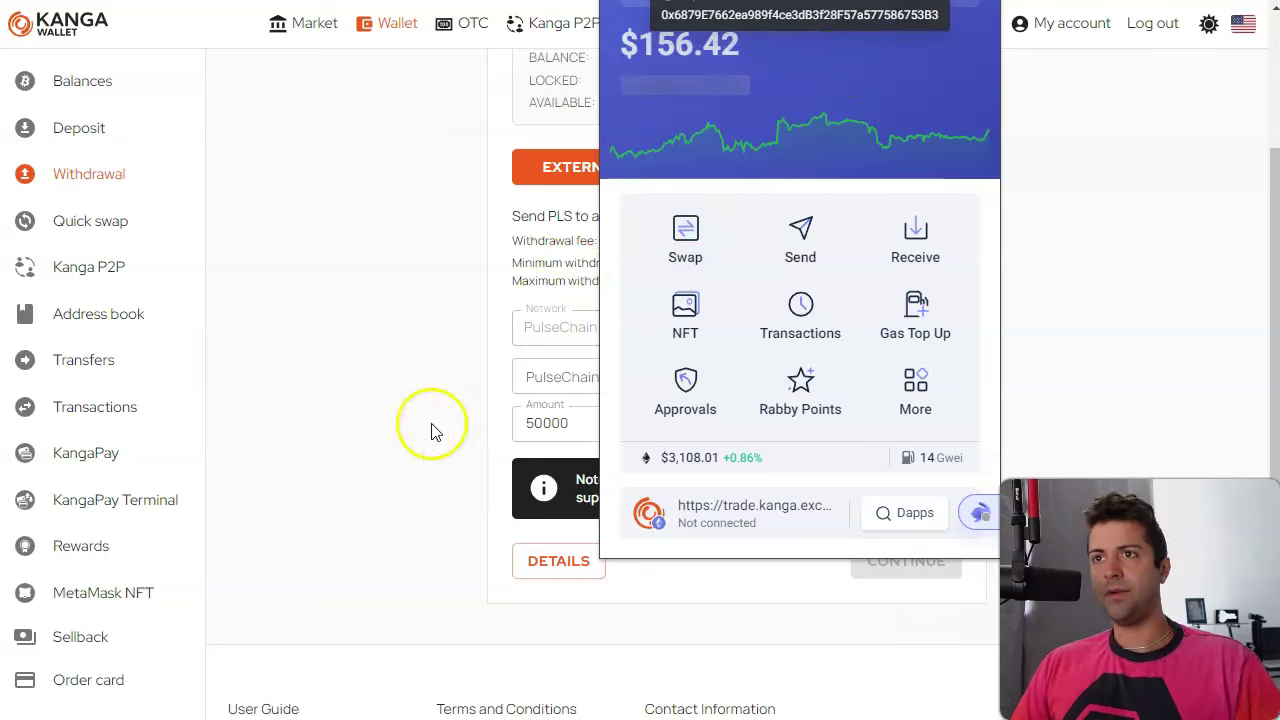
left_click(560, 382)
type("0x6879E7662ea989f4ce3dB3f28F57a577586753B3")
left_click(627, 367)
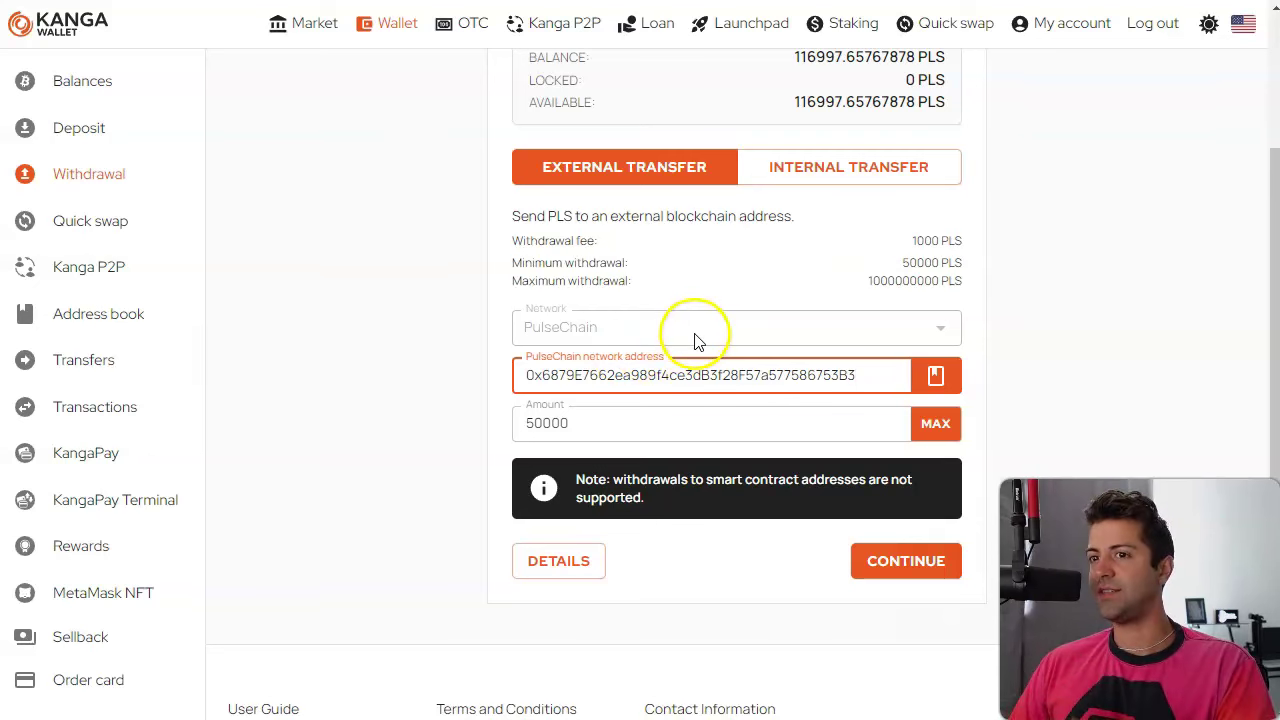
scroll(698, 341, "down", 1)
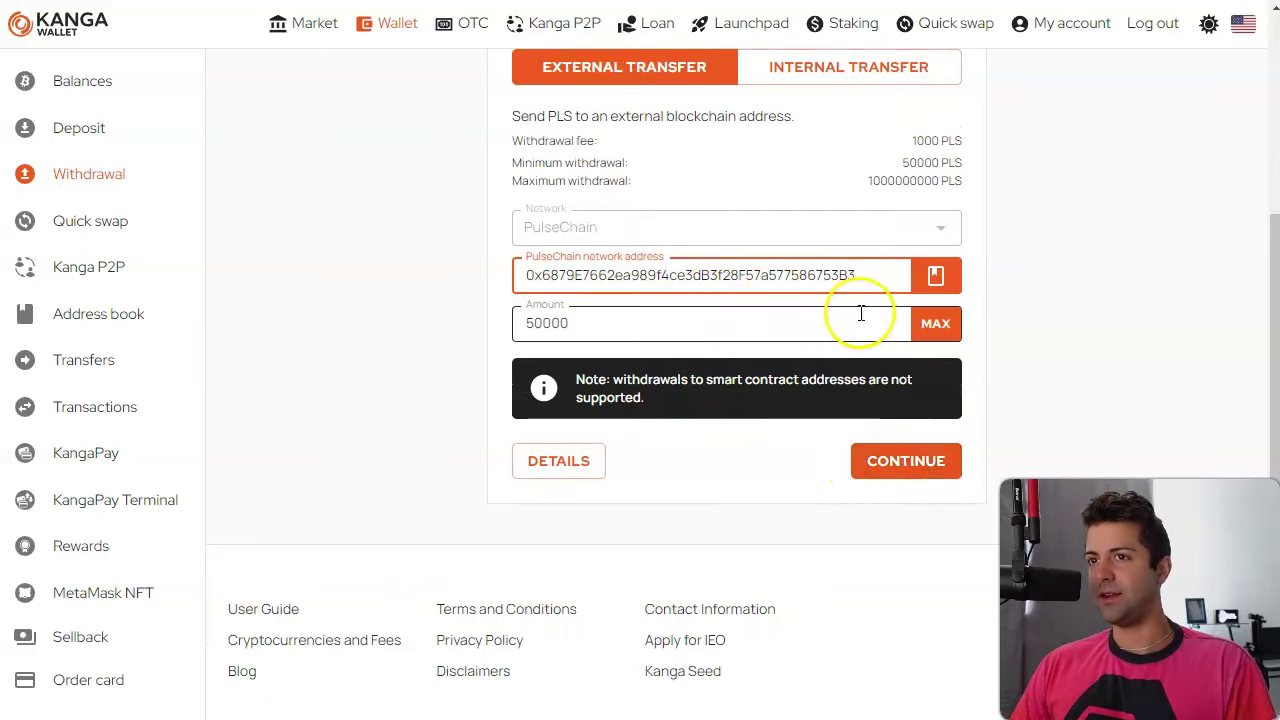
left_click(912, 463)
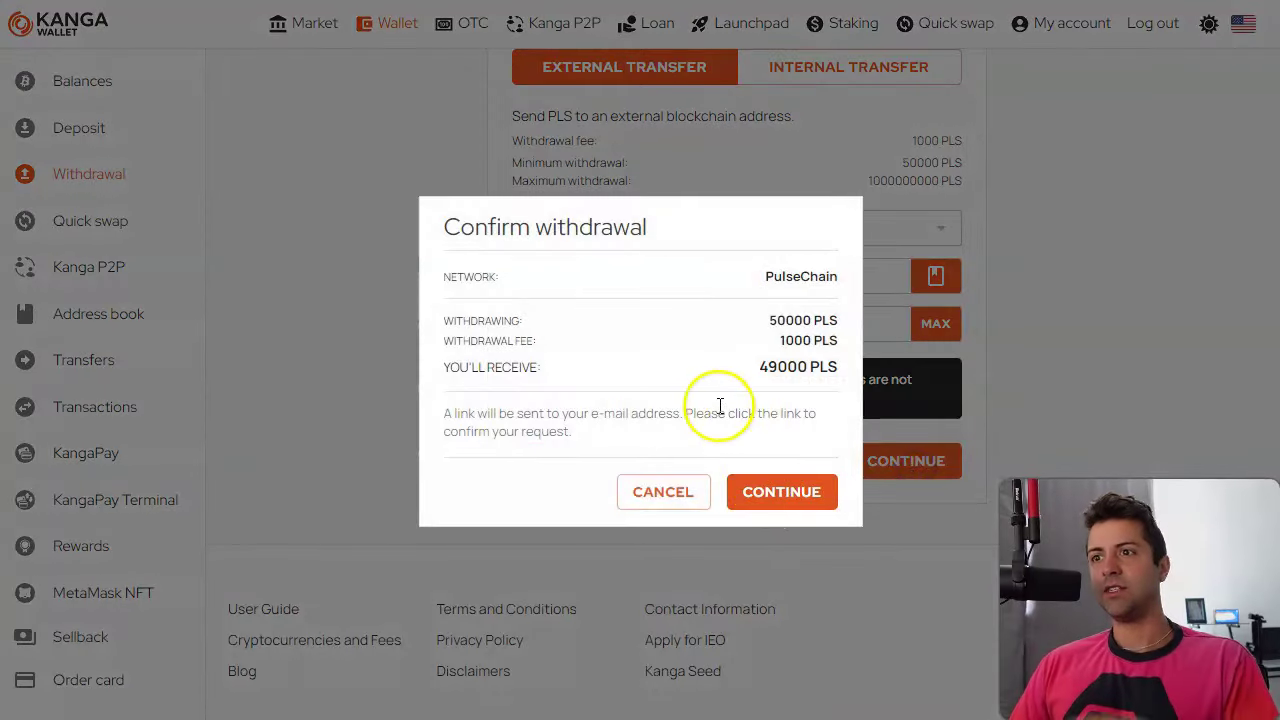
left_click(805, 496)
left_click(794, 412)
Retry with 50001 PLS, which is also rejected as below minimum.
left_click(571, 320)
key("BackSpace")
type("1")
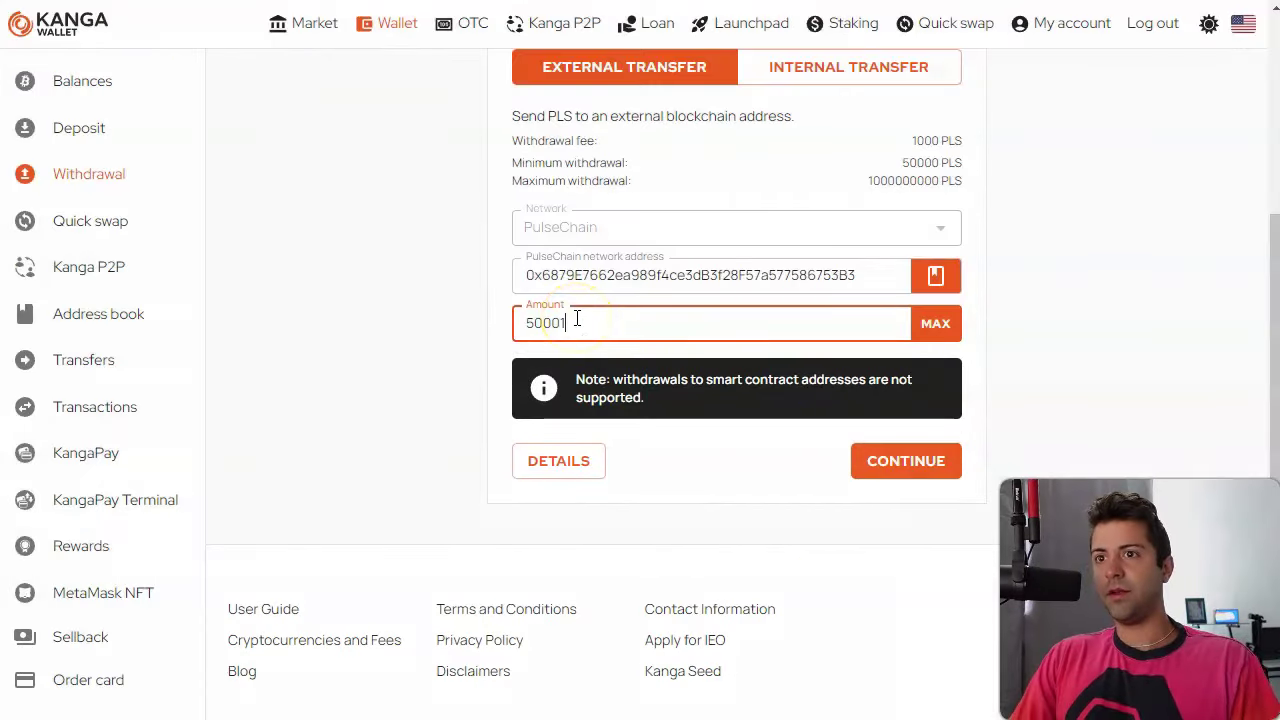
left_click(918, 458)
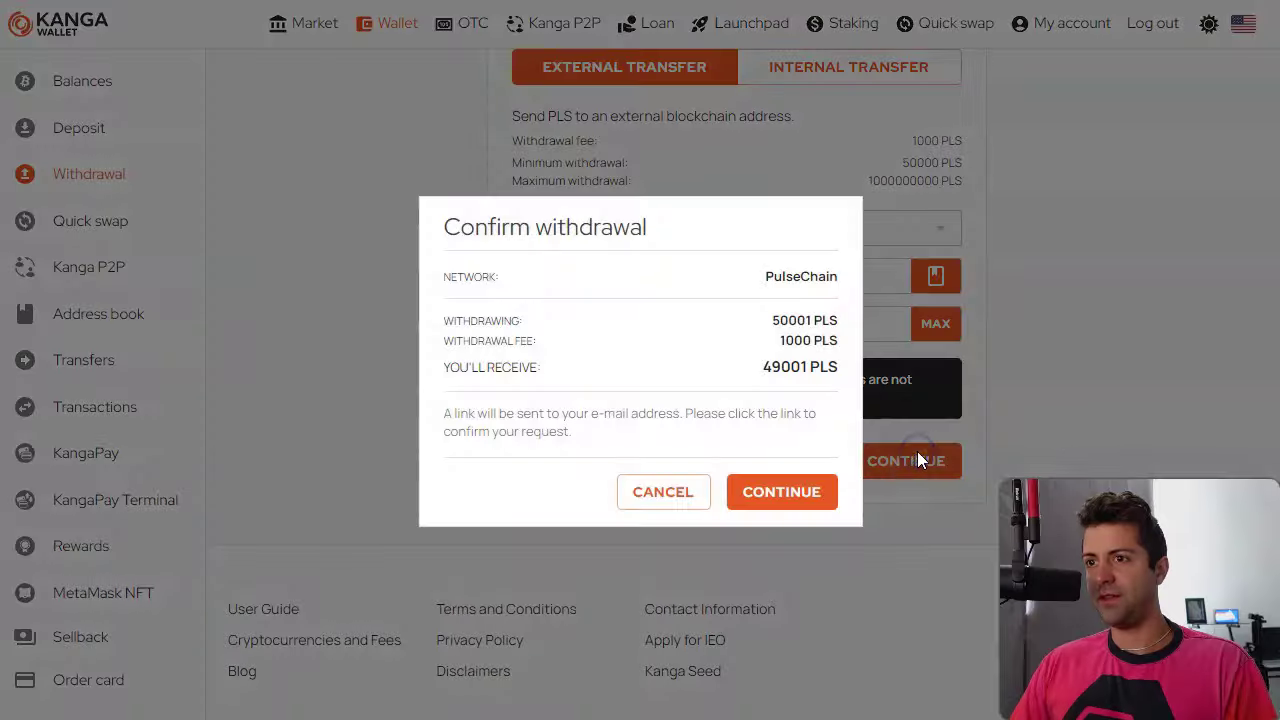
left_click(783, 495)
left_click(791, 403)
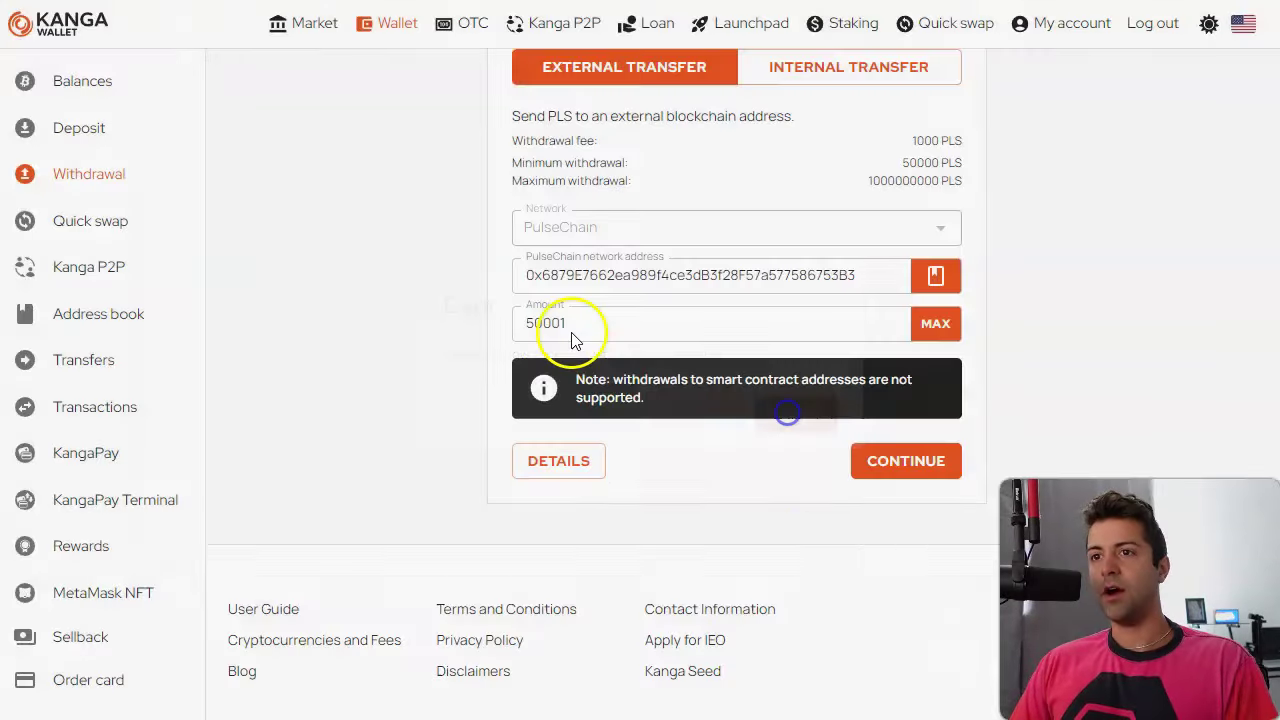
Change the amount to 52000 PLS and review the withdrawal.
left_click(604, 329)
key("BackSpace")
key("BackSpace")
key("BackSpace")
type("2000")
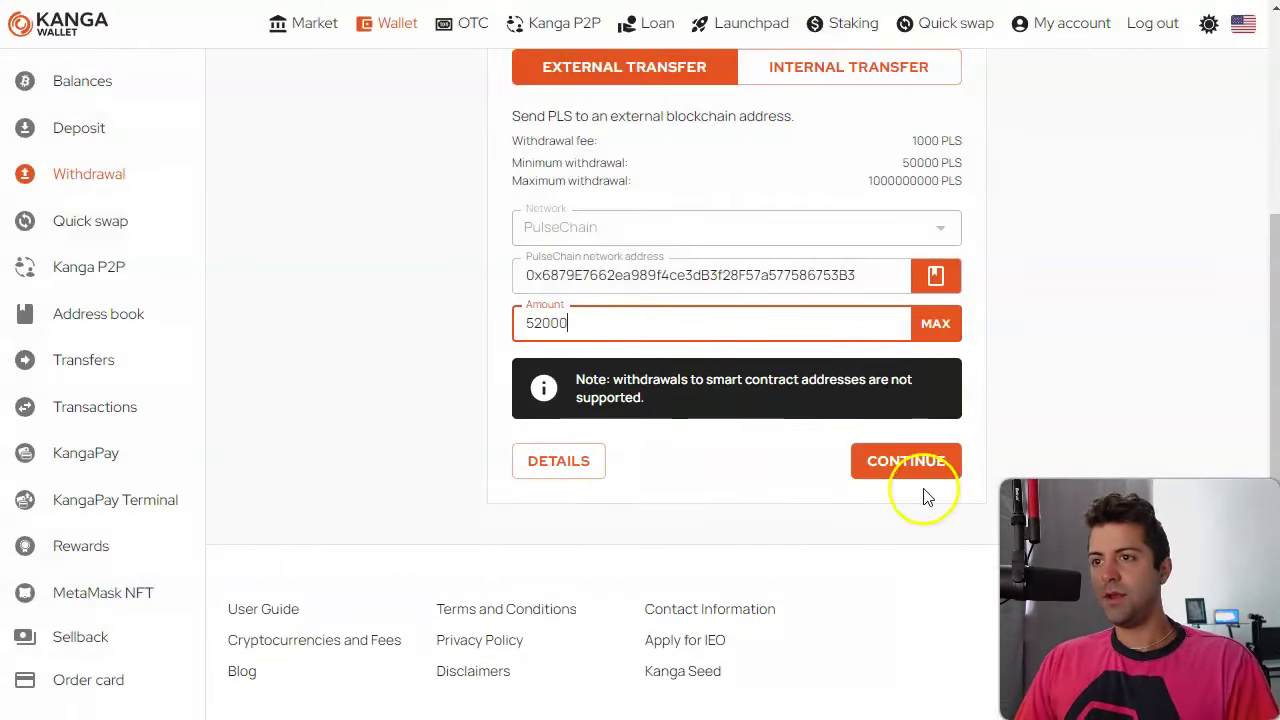
left_click(916, 460)
Confirm the 52000 PLS withdrawal and open the Kanga transfers list.
left_click(795, 500)
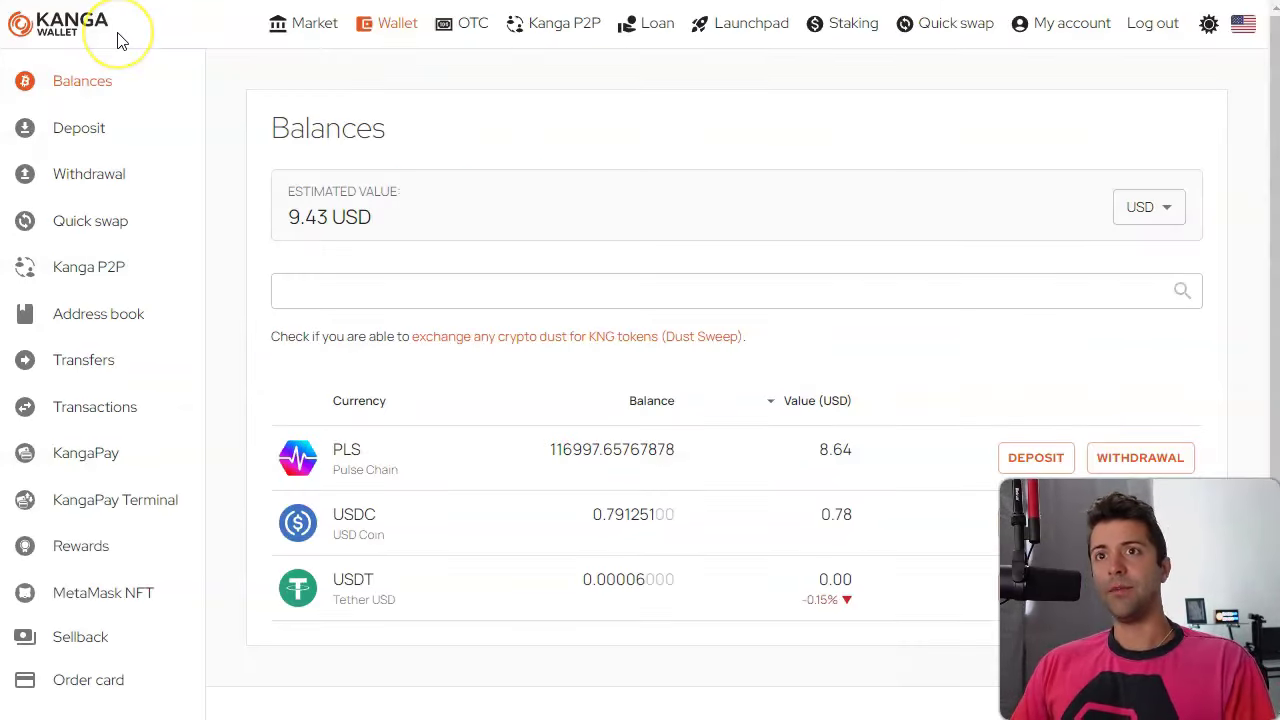
left_click(118, 40)
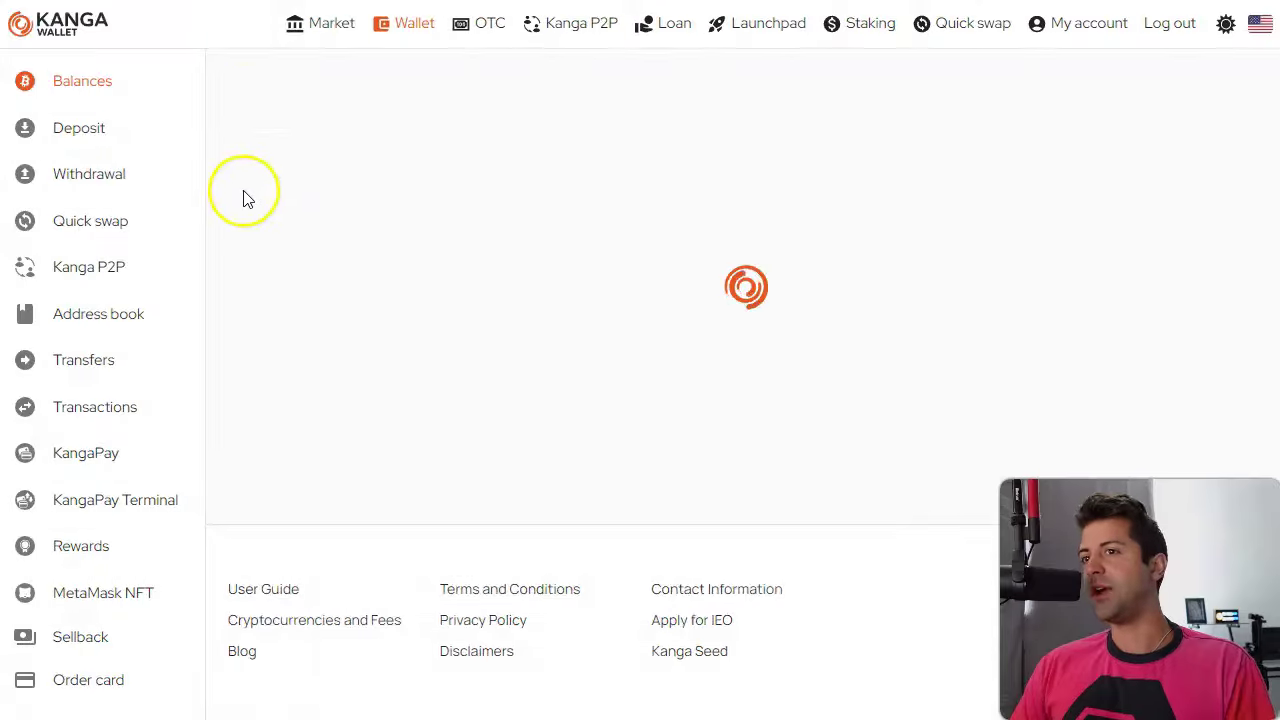
left_click(108, 385)
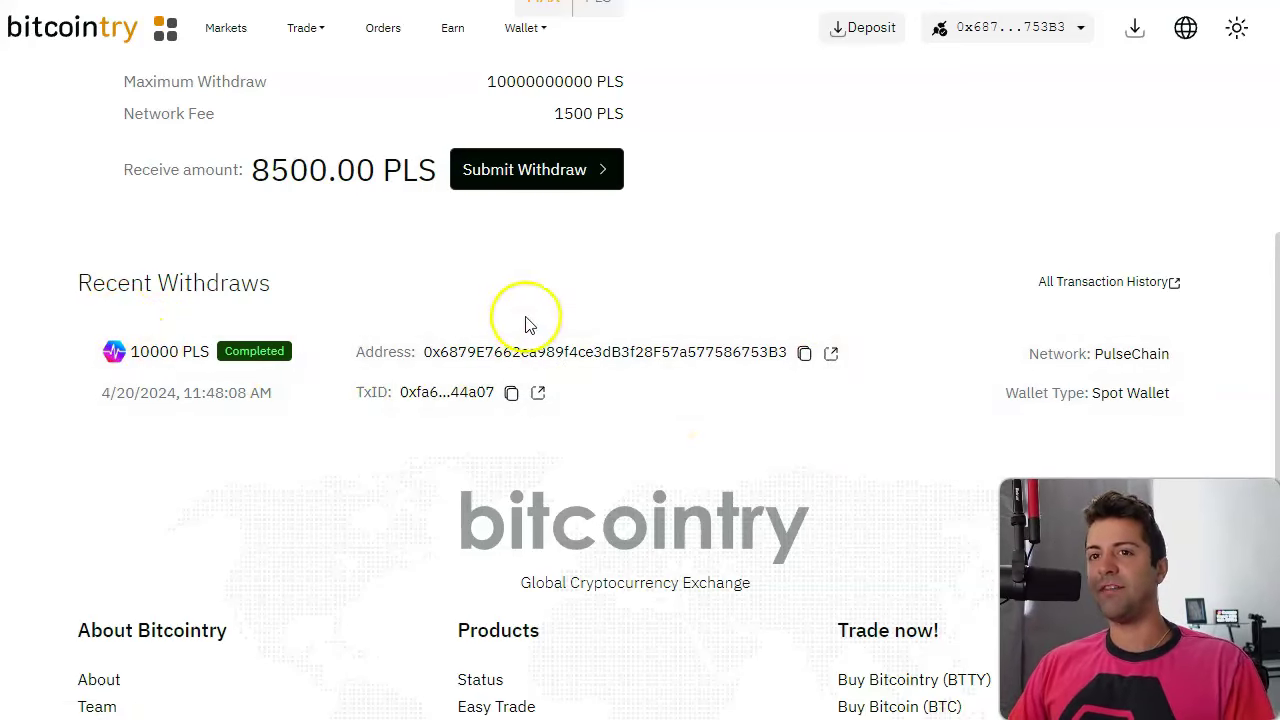
left_click_drag(180, 350, 140, 351)
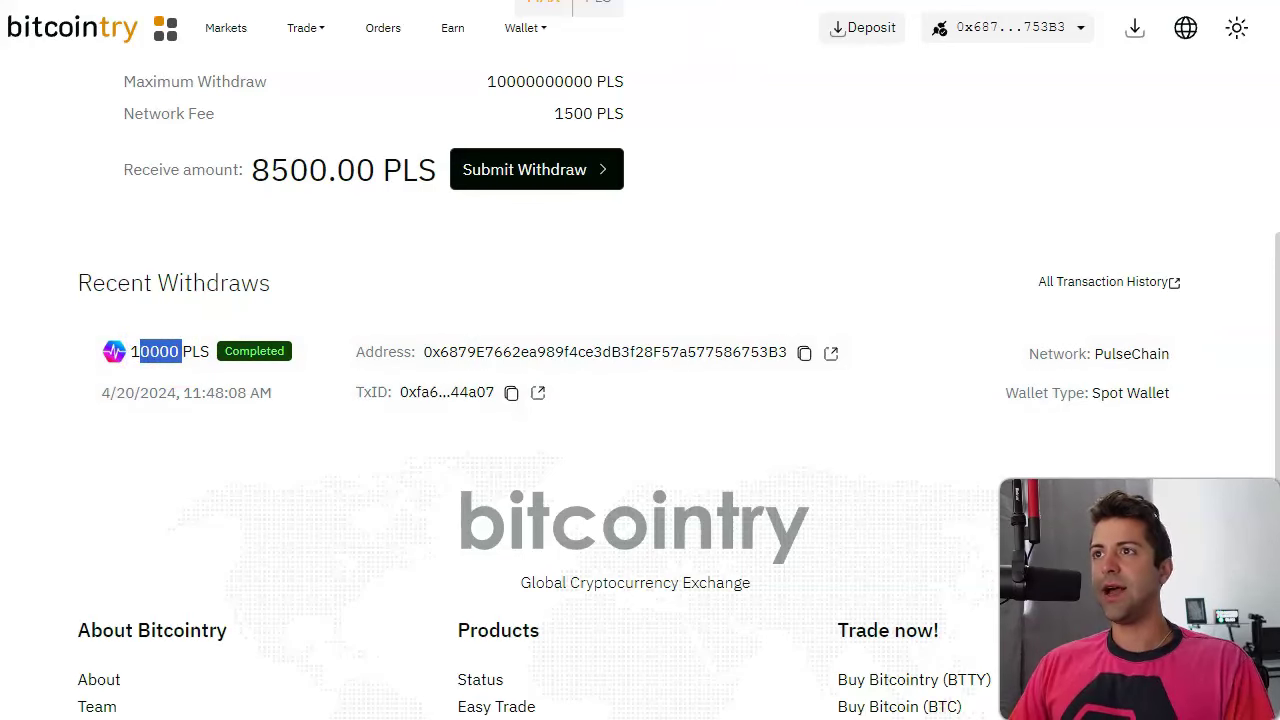
left_click(951, 2)
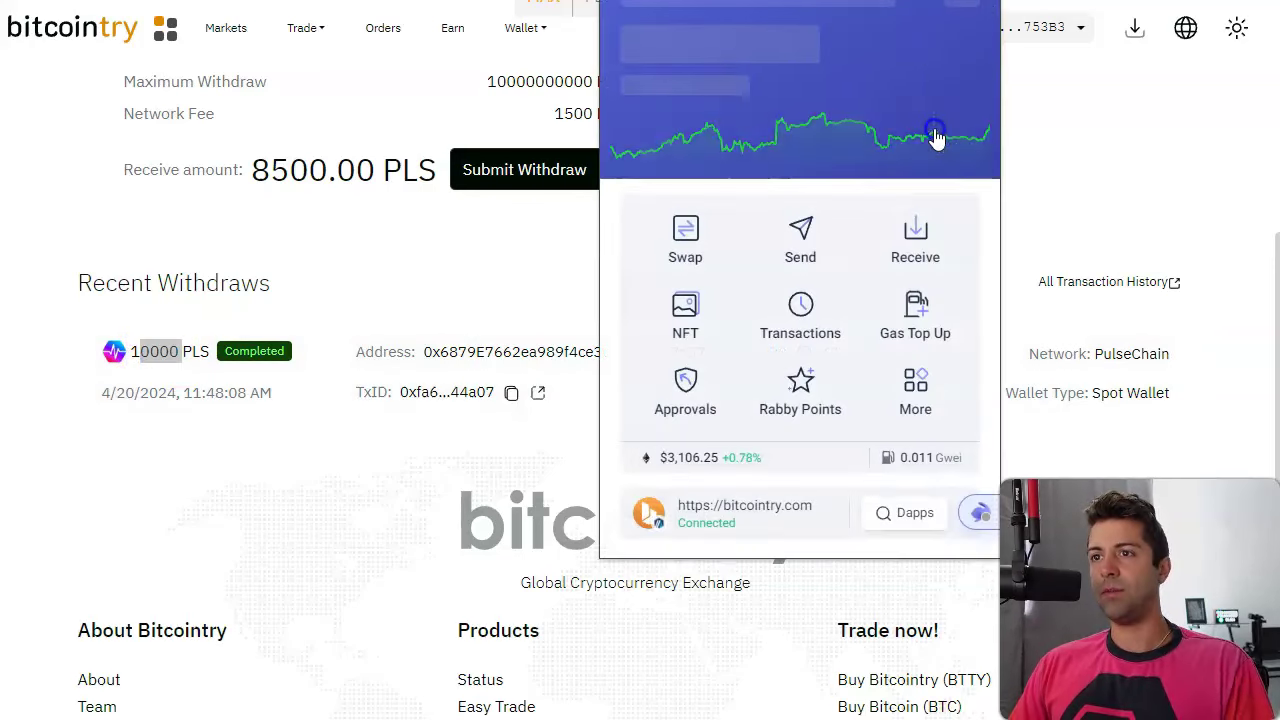
left_click(935, 135)
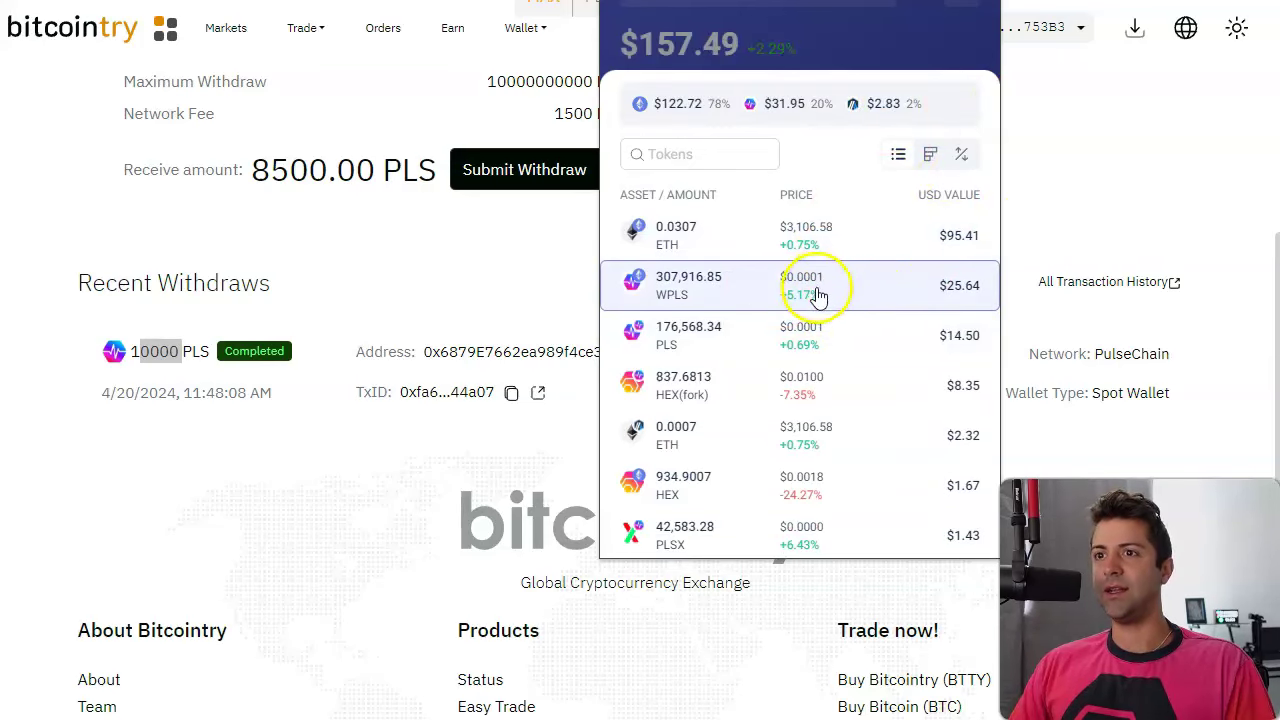
left_click_drag(1078, 222, 409, 263)
left_click(800, 243)
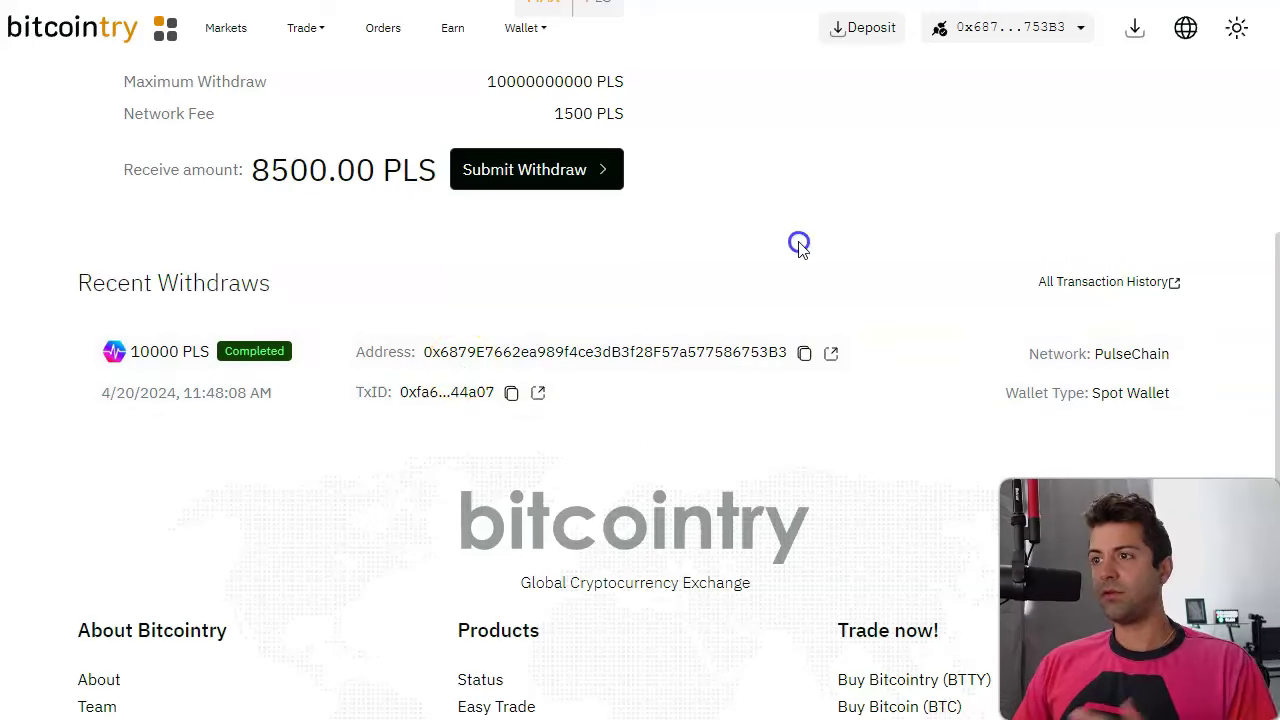
scroll(785, 345, "up", 1)
scroll(788, 358, "up", 2)
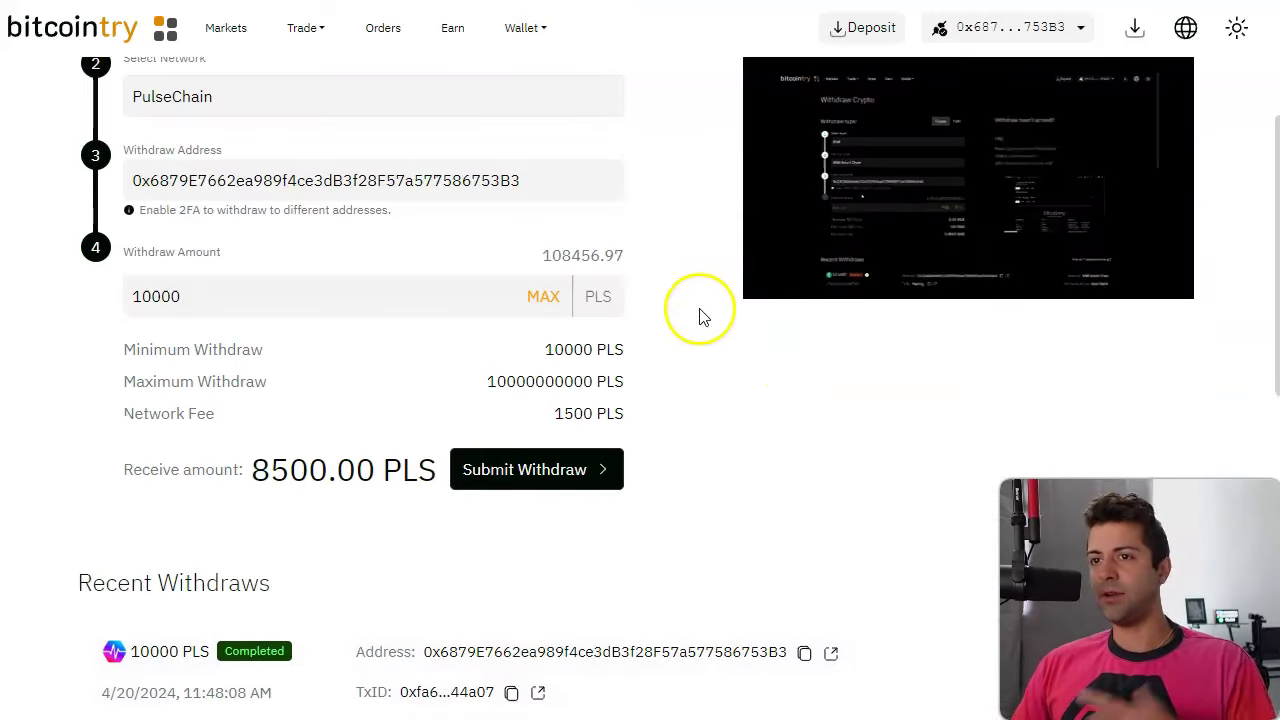
scroll(705, 350, "down", 2)
scroll(709, 386, "up", 2)
scroll(680, 400, "up", 1)
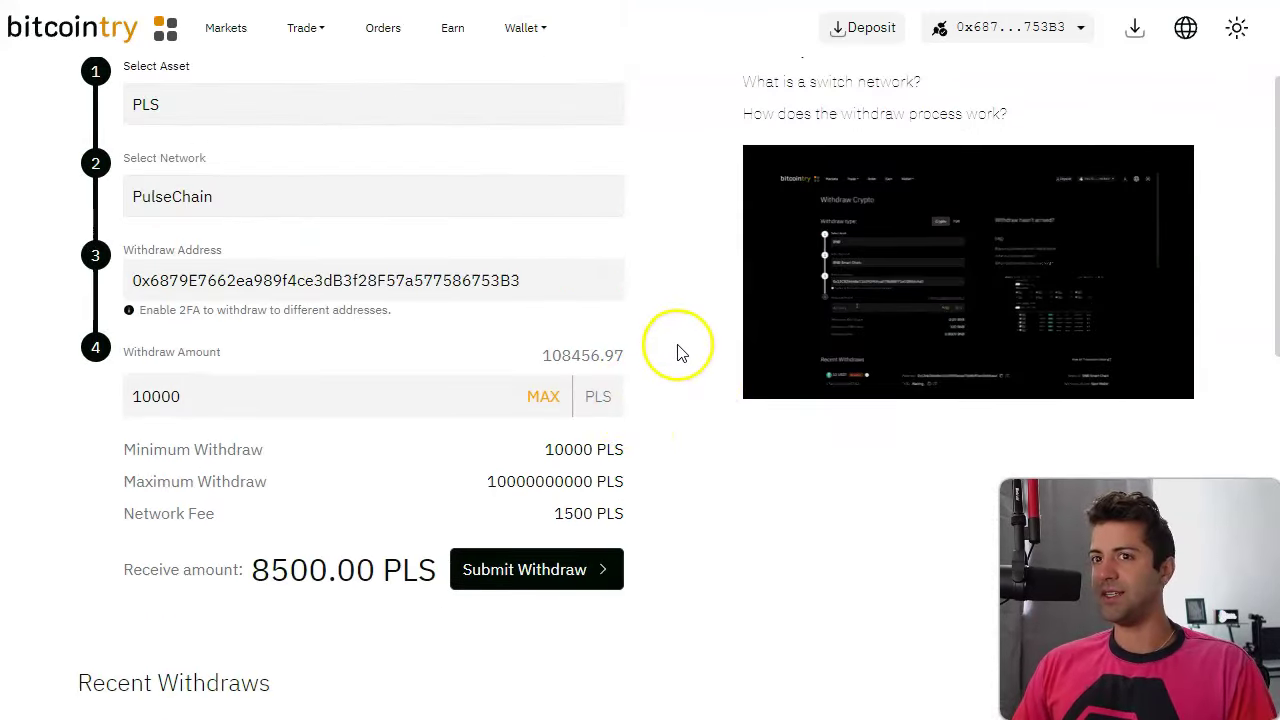
scroll(679, 350, "down", 3)
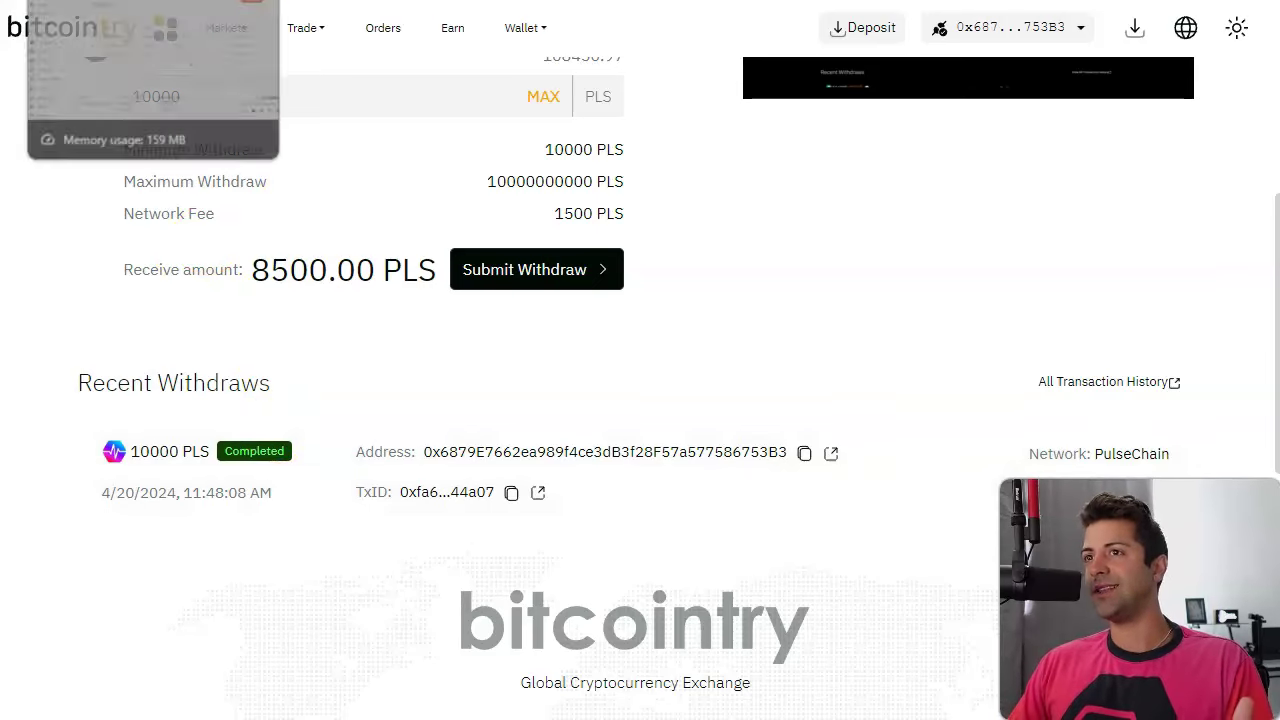
Return to Kanga's Transfers list to confirm the 51000 PLS withdrawal is awaiting verification.
left_click(110, 2)
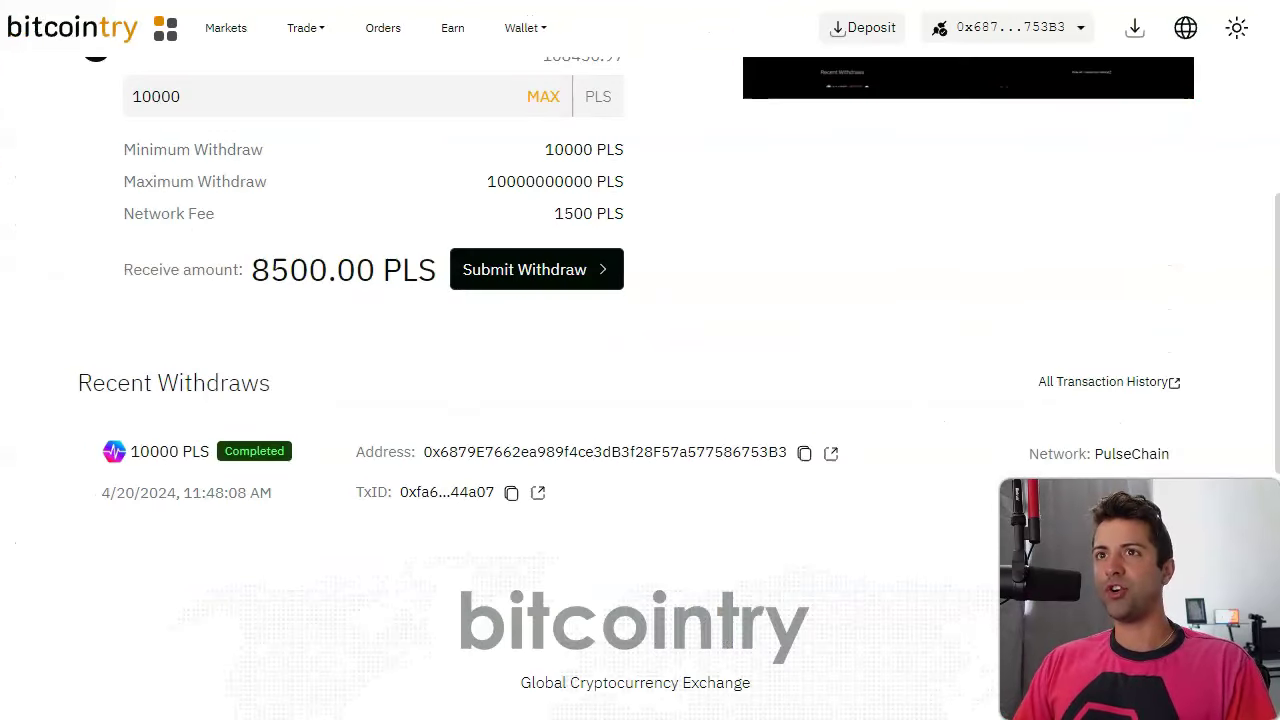
scroll(774, 271, "up", 5)
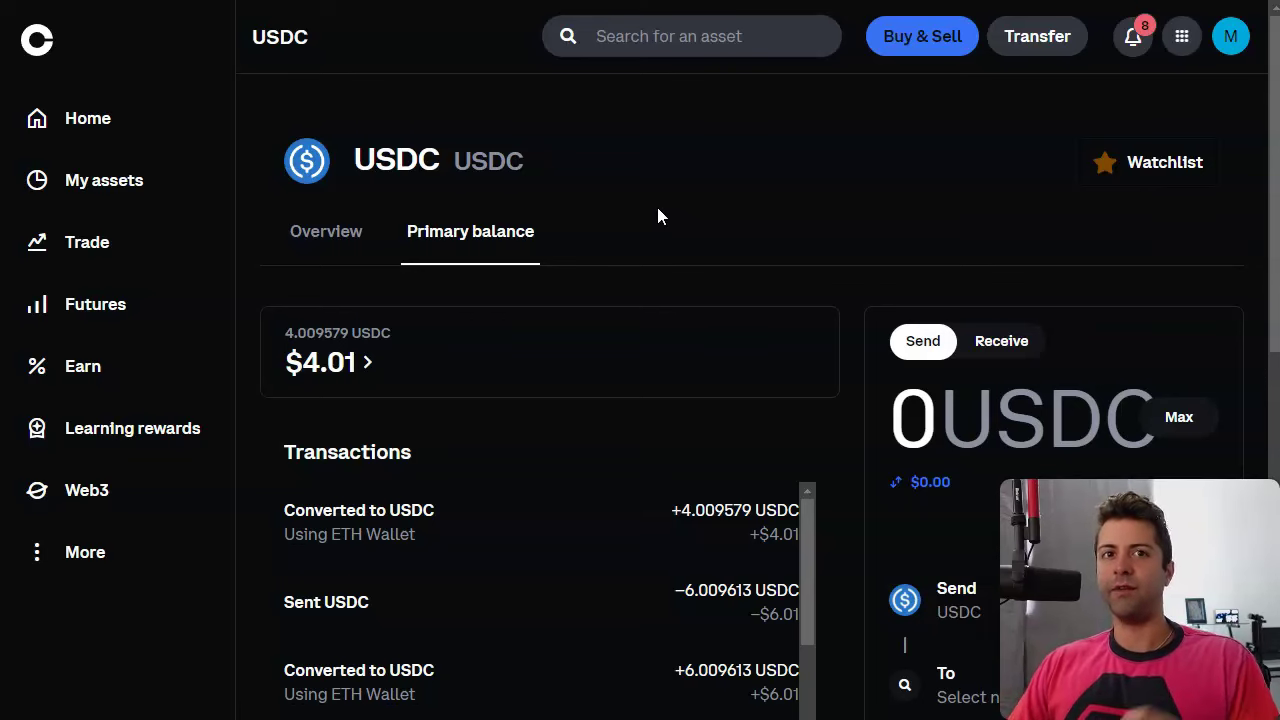
key("ctrl+Tab")
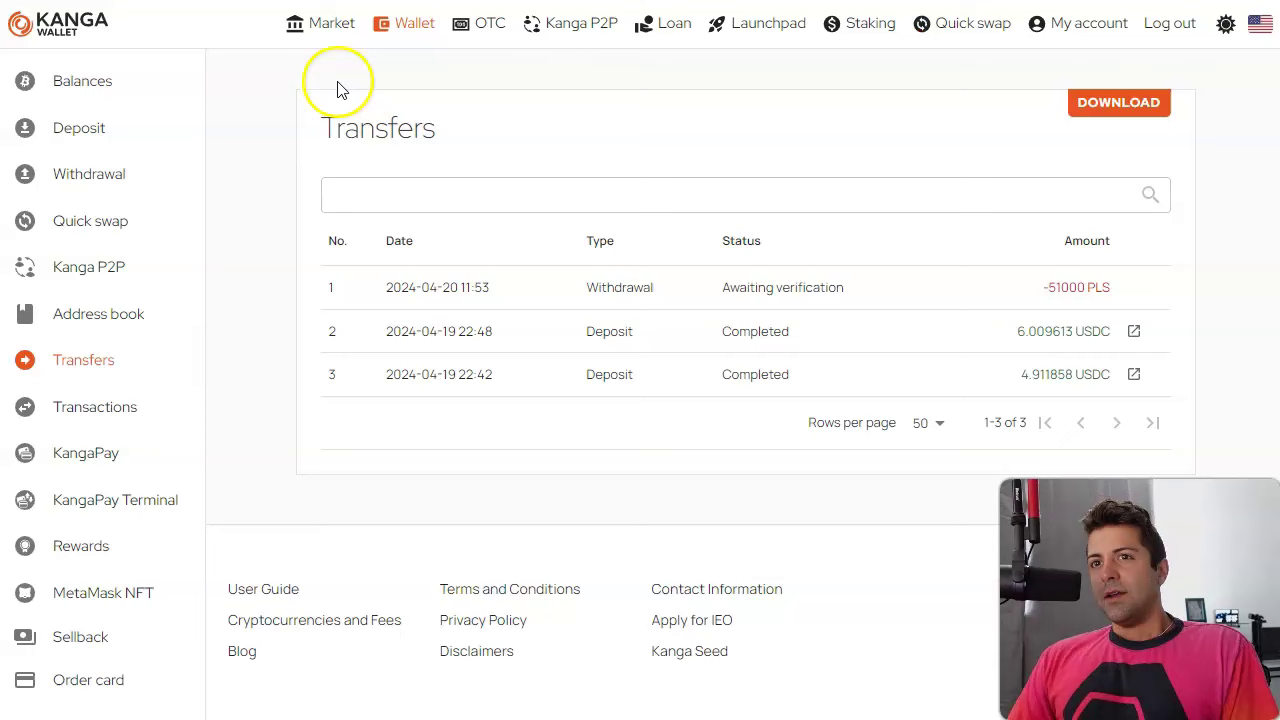